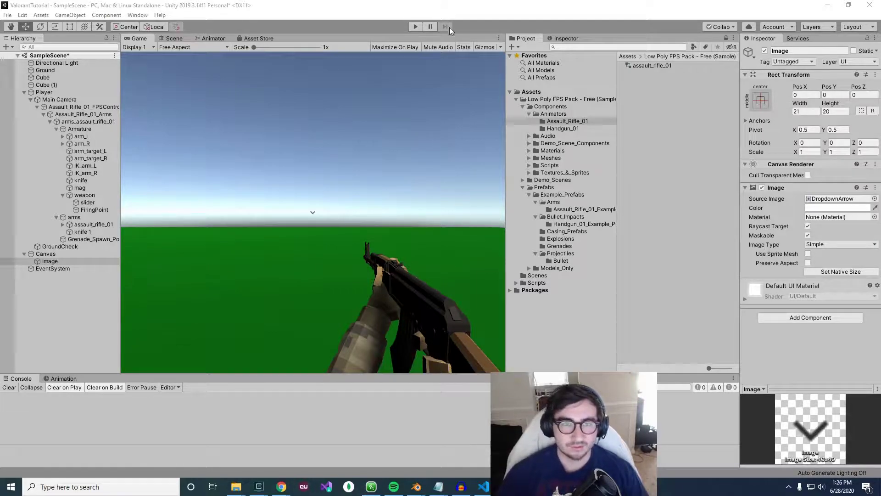
# Step: Run the scene in Play mode and move around firing the rifle at the cubes to check shooting and bullet impacts
pyautogui.click(413, 28)
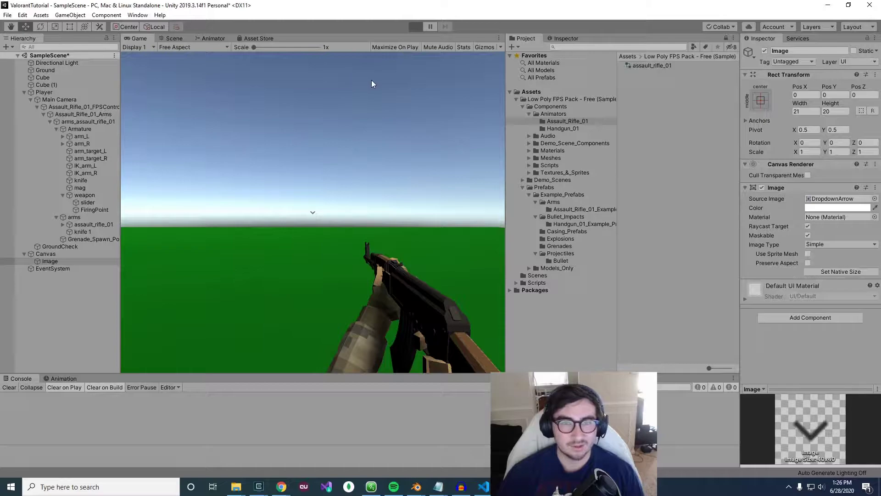
pyautogui.press('a')
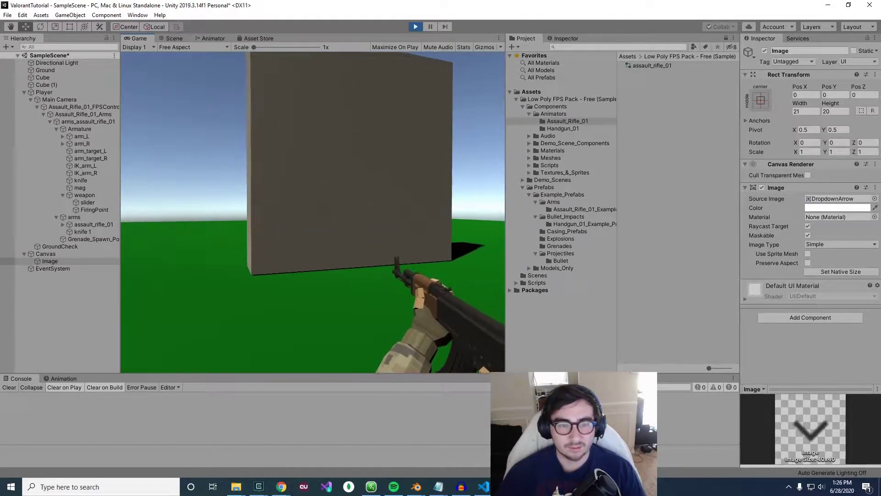
pyautogui.press('d')
pyautogui.click(313, 212)
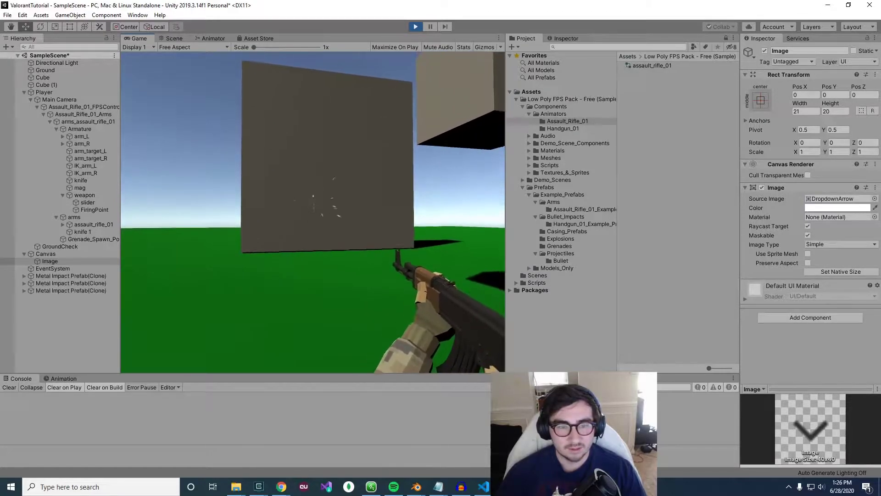
pyautogui.click(313, 212)
pyautogui.press('w')
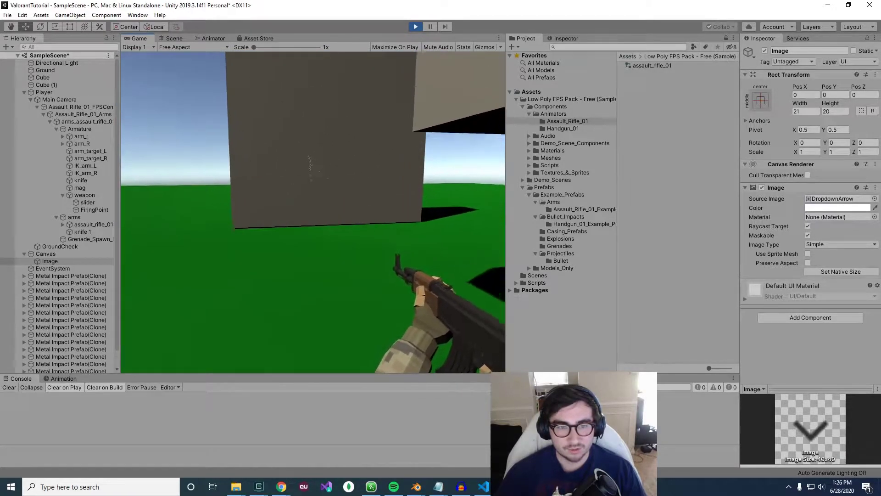
pyautogui.click(313, 212)
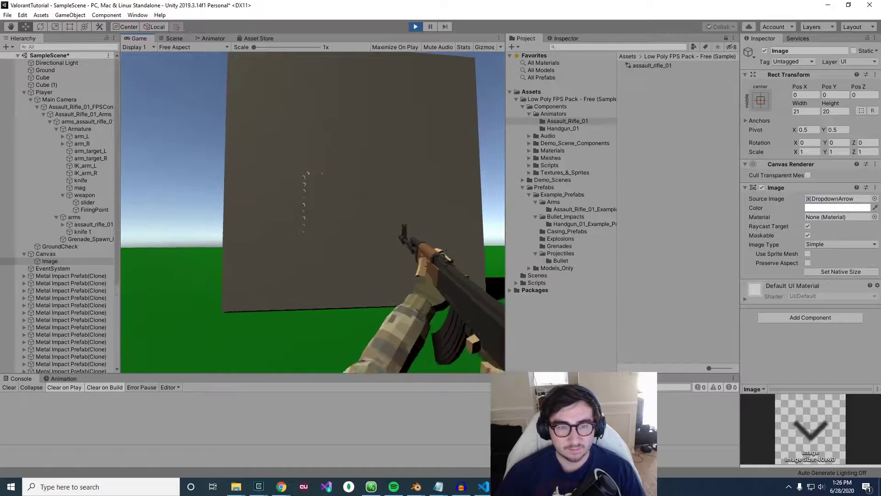
pyautogui.press('s')
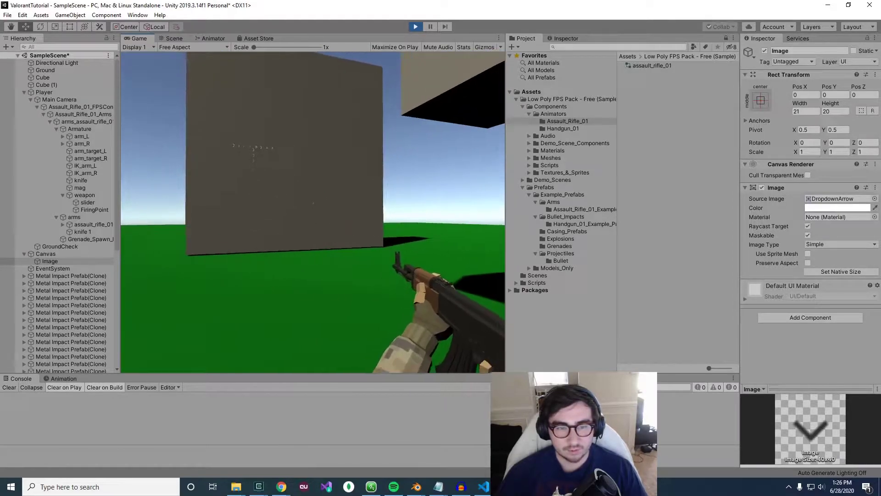
pyautogui.click(312, 212)
pyautogui.press('d')
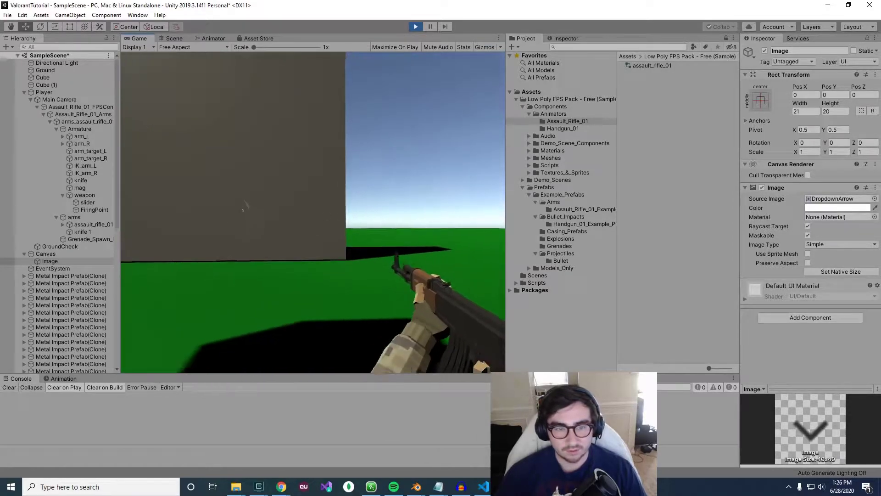
pyautogui.click(313, 212)
pyautogui.press('w')
pyautogui.click(313, 212)
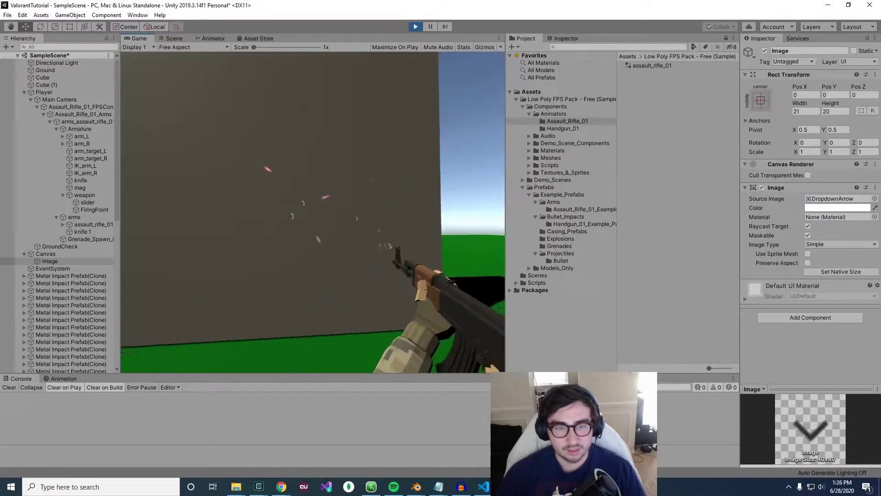
pyautogui.press('s')
pyautogui.click(313, 212)
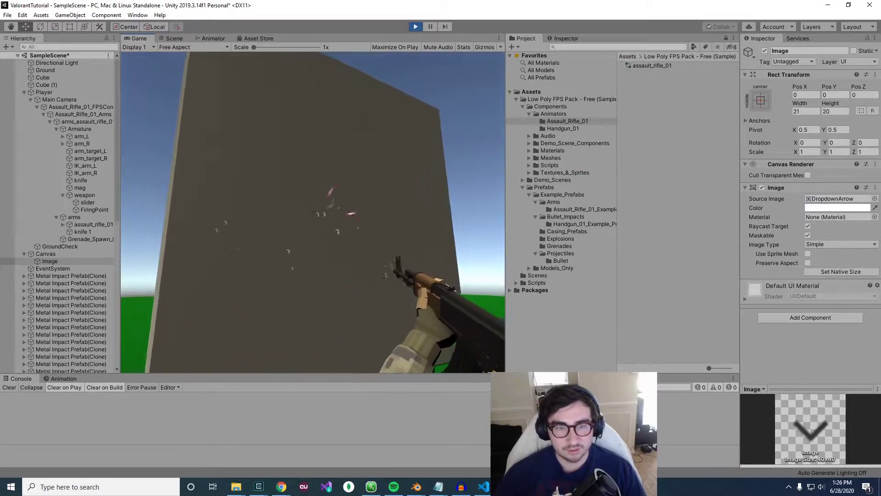
pyautogui.press('s')
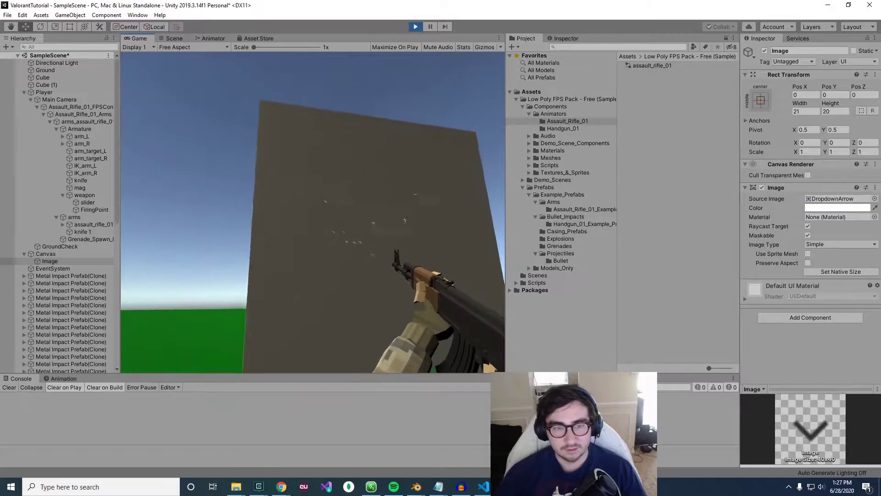
pyautogui.click(312, 212)
pyautogui.press('d')
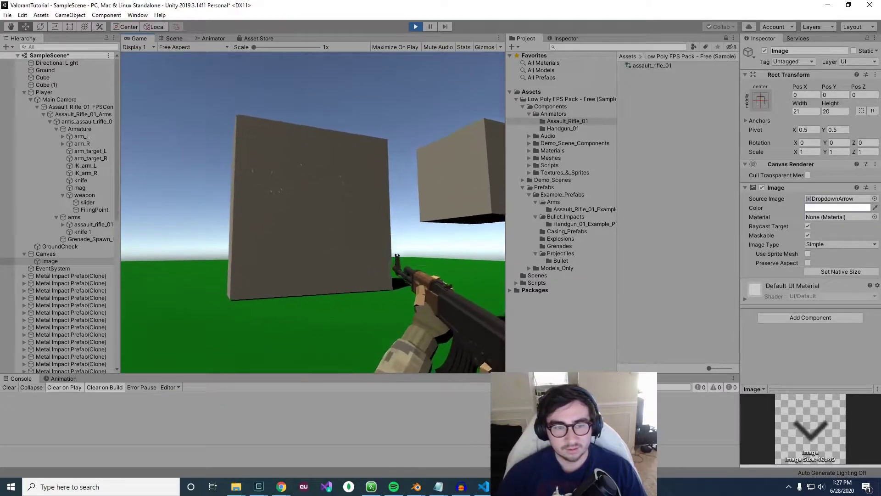
pyautogui.click(313, 213)
pyautogui.press('d')
pyautogui.press('space')
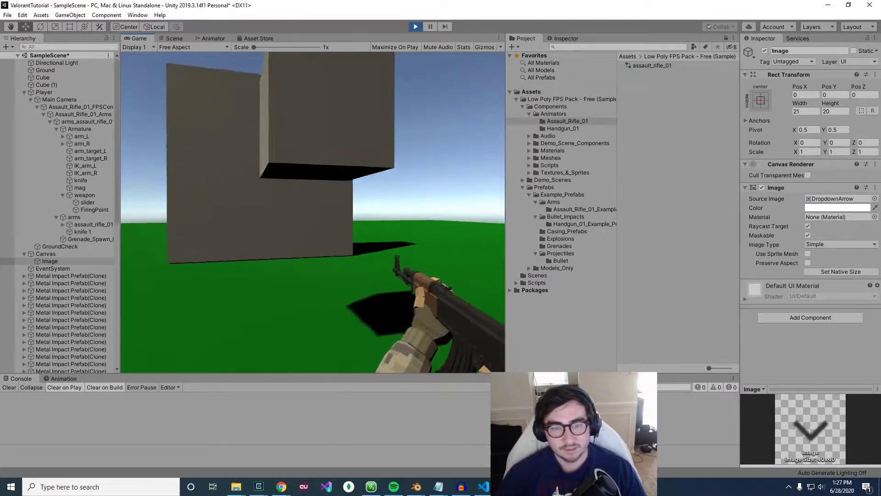
pyautogui.press('a')
pyautogui.press('Escape')
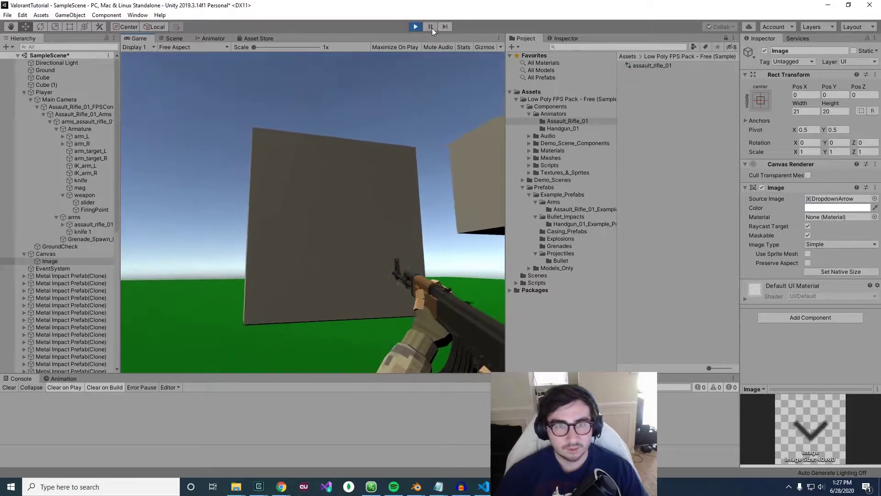
# Step: Switch to VALORANT, buy the Spectre and fire a test burst at the plaster wall
pyautogui.press('w')
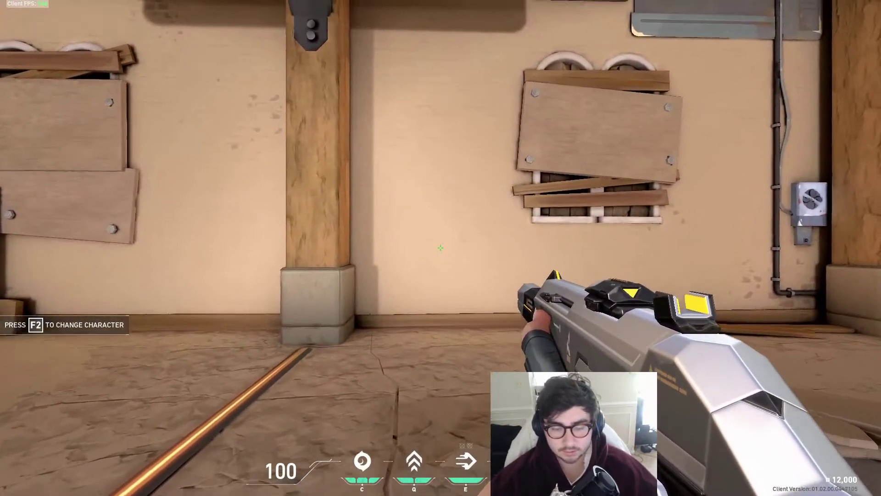
pyautogui.press('b')
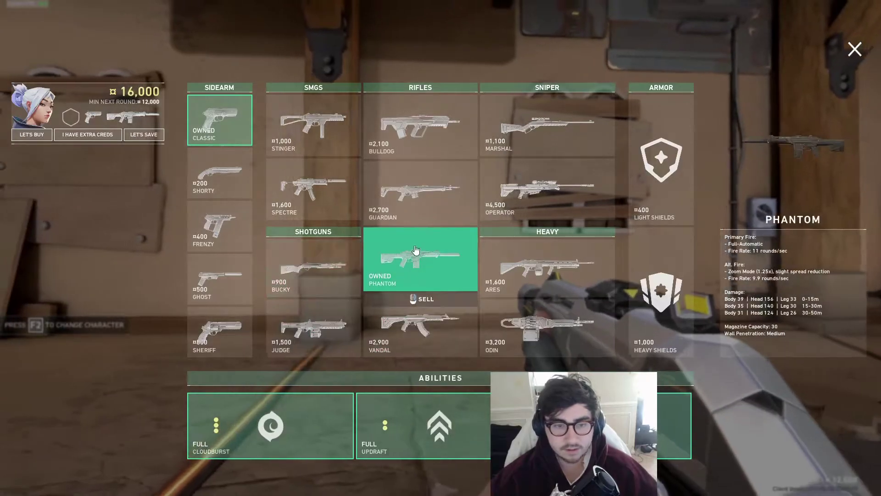
pyautogui.click(321, 199)
pyautogui.press('b')
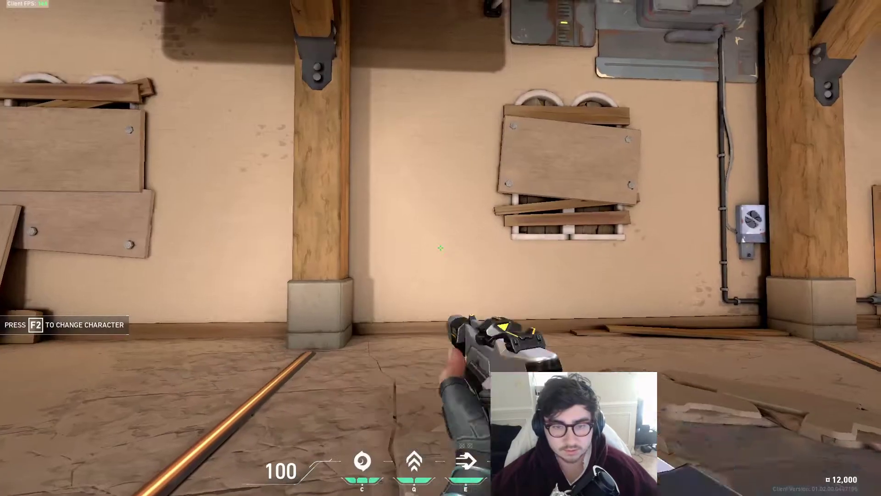
pyautogui.click(440, 247)
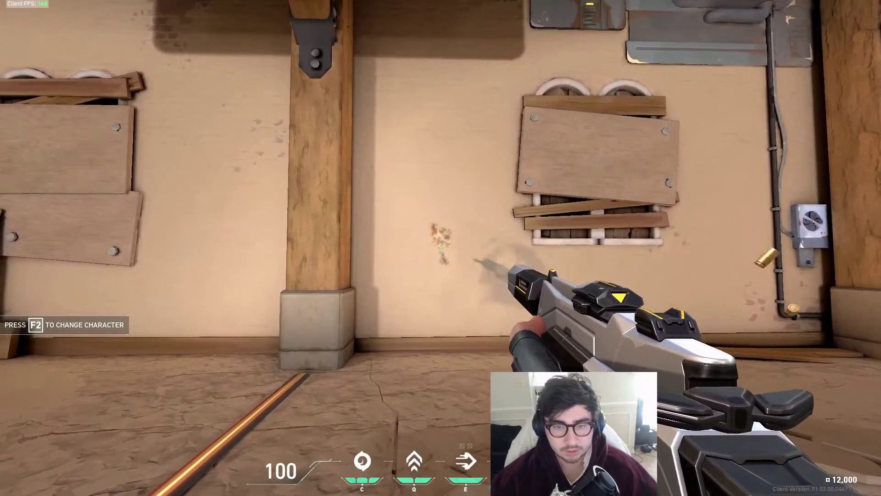
# Step: Buy the Vandal and fire it at the wall to examine its spray
pyautogui.press('b')
pyautogui.click(420, 327)
pyautogui.press('b')
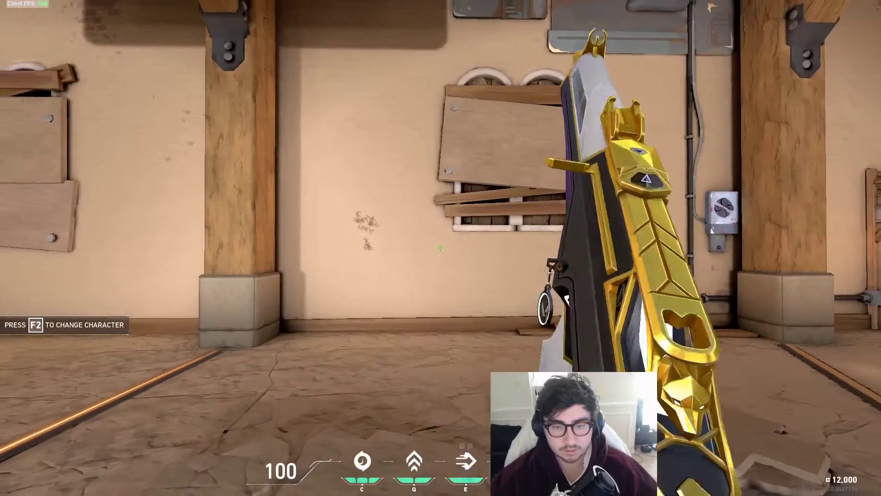
pyautogui.click(441, 248)
# Step: Swap to the Phantom and fire it at the wall to examine its spray pattern
pyautogui.press('b')
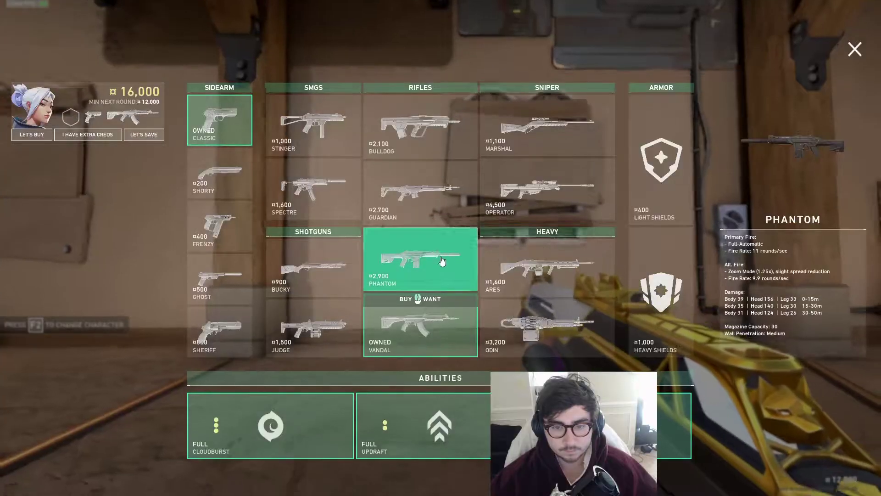
pyautogui.click(421, 257)
pyautogui.press('b')
pyautogui.click(441, 248)
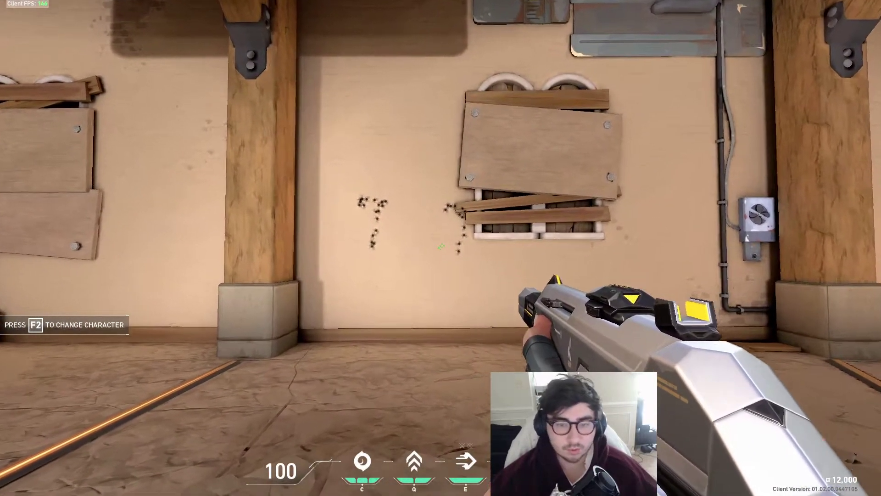
# Step: Buy the Guardian and fire several single shots at the wall to examine its recoil
pyautogui.press('b')
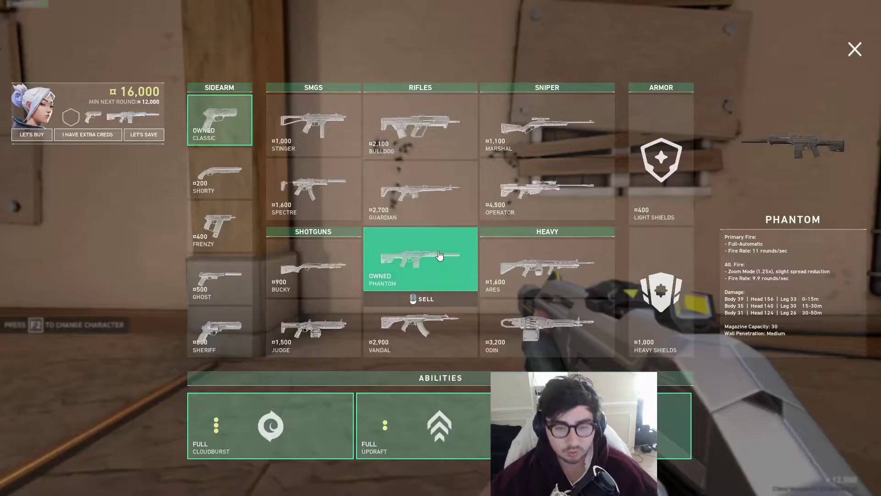
pyautogui.click(420, 191)
pyautogui.press('b')
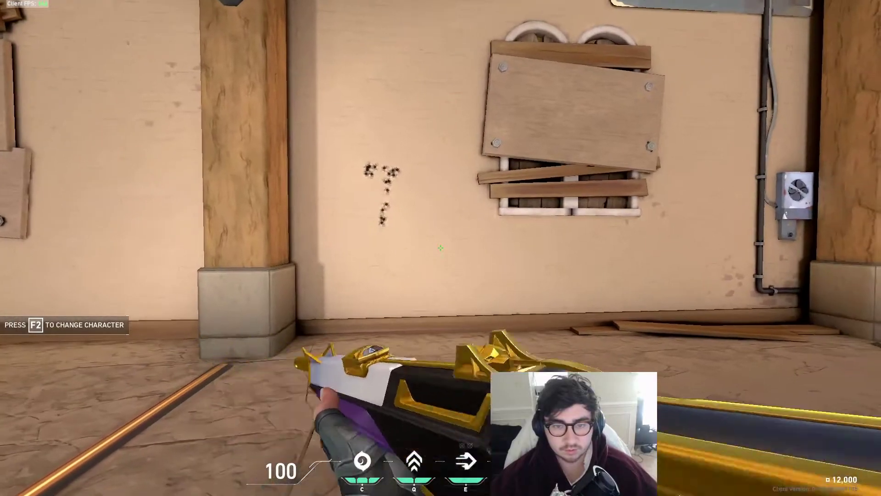
pyautogui.click(440, 248)
pyautogui.click(440, 248)
pyautogui.click(441, 248)
# Step: Buy the Vandal again, switch to the knife and back to the rifle
pyautogui.press('b')
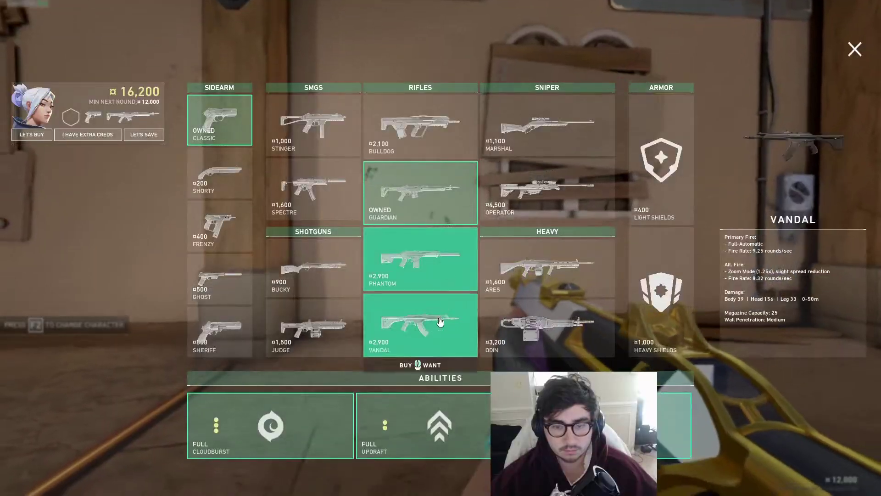
pyautogui.click(437, 319)
pyautogui.press('b')
pyautogui.press('3')
pyautogui.press('s')
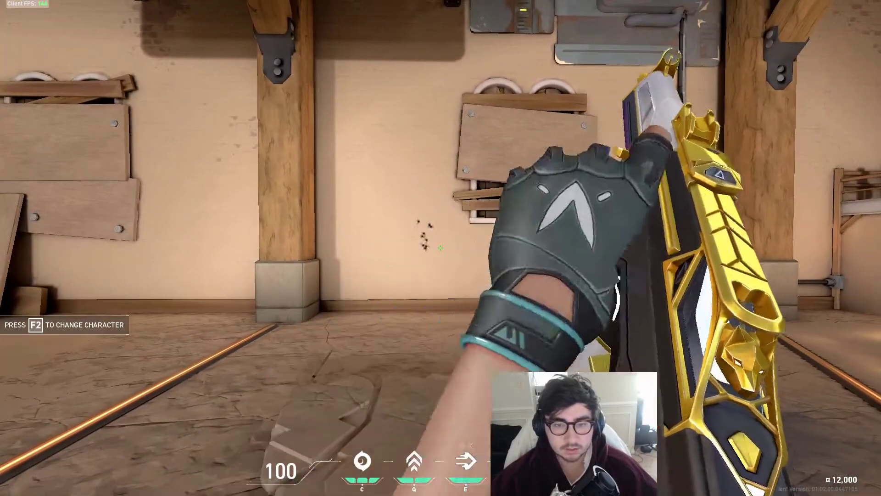
pyautogui.press('3')
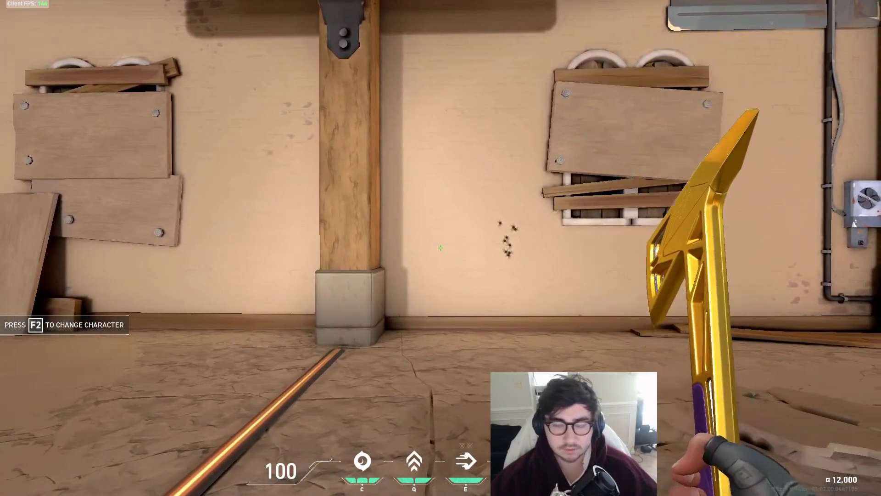
pyautogui.press('1')
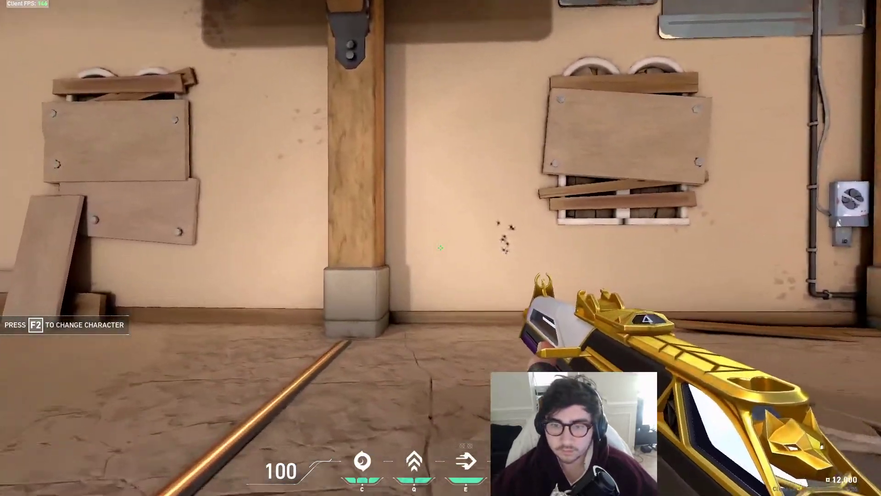
# Step: Spray the Vandal at the wall beside the wooden post and examine the bullet hole pattern up close
pyautogui.press('w')
pyautogui.press('w')
pyautogui.press('w')
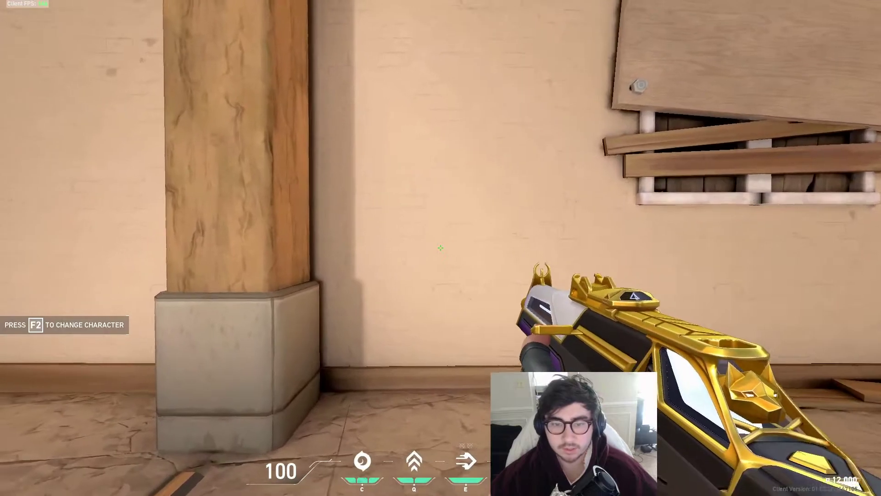
pyautogui.press('s')
pyautogui.press('a')
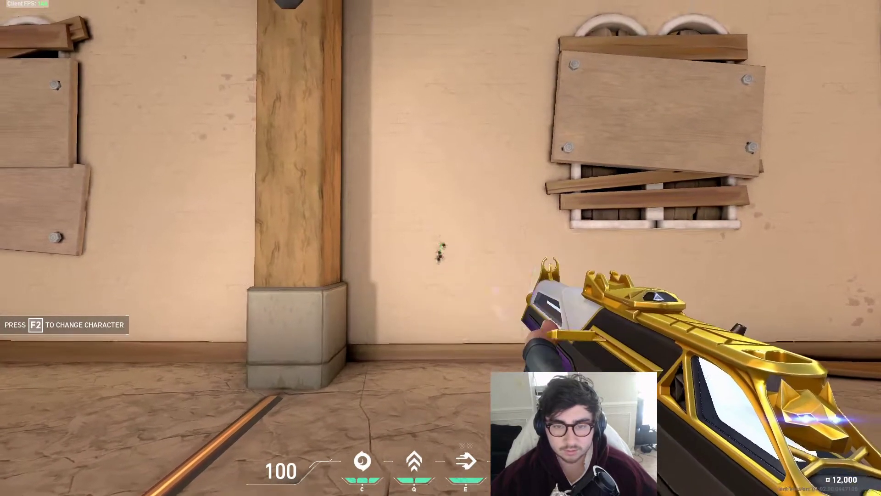
pyautogui.click(441, 248)
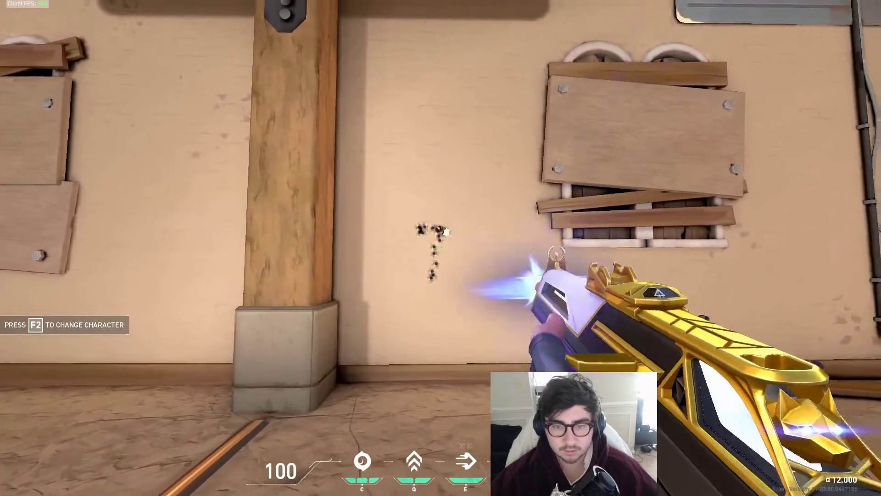
pyautogui.press('w')
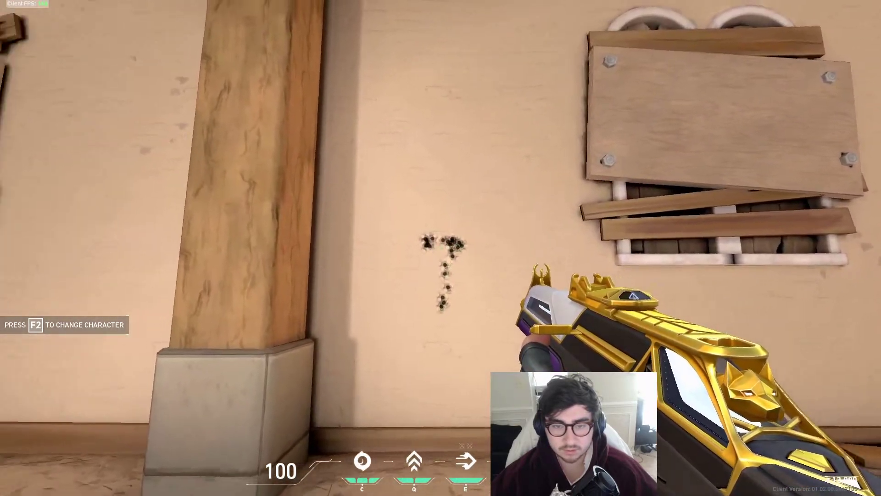
pyautogui.press('s')
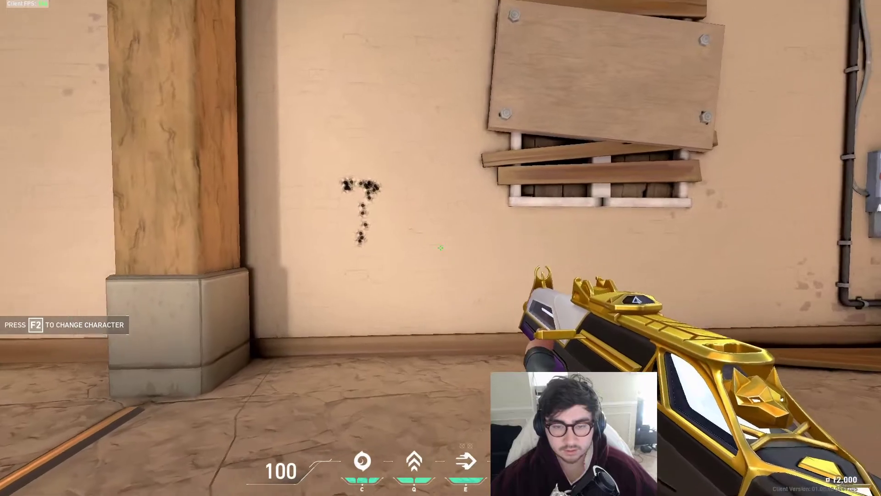
# Step: Fire a second Vandal spray beside the first pattern and examine its bullet holes up close
pyautogui.press('d')
pyautogui.moveTo(441, 248); pyautogui.dragTo(441, 248)
pyautogui.press('w')
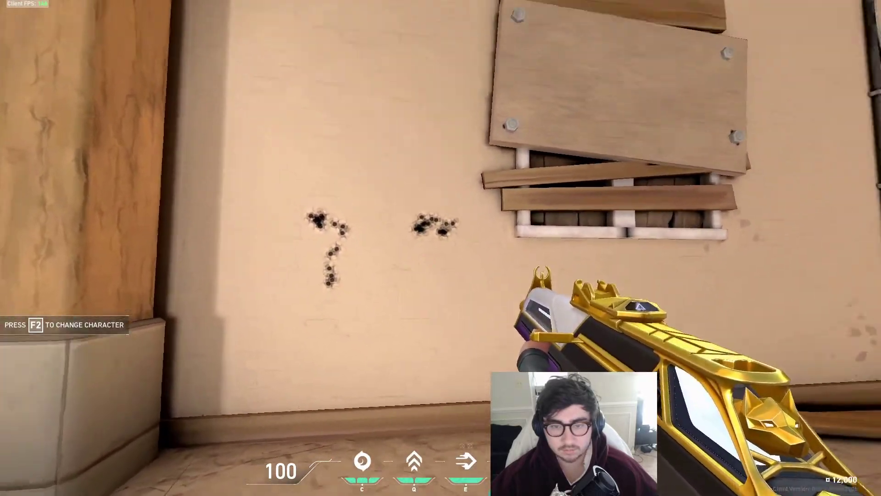
pyautogui.press('s')
# Step: Fire more Vandal sprays higher on the wall and step back to compare the patterns
pyautogui.click(441, 248)
pyautogui.moveTo(441, 248); pyautogui.dragTo(441, 248)
pyautogui.press('a')
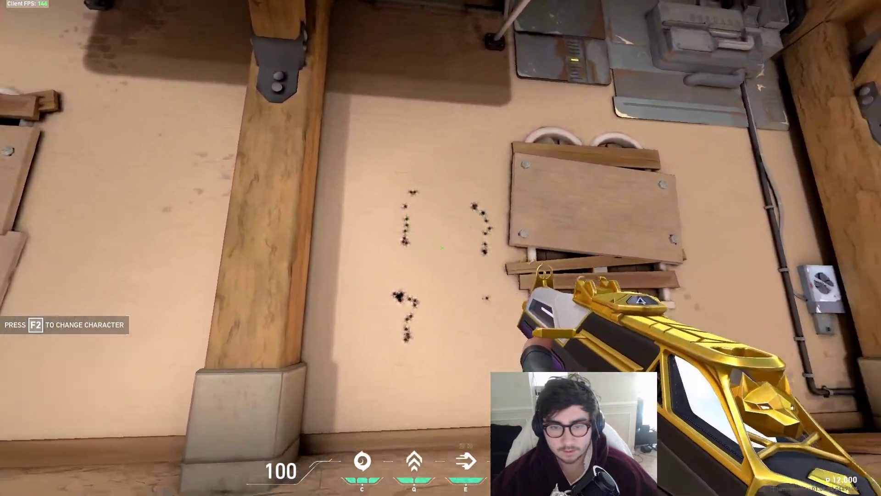
pyautogui.click(440, 248)
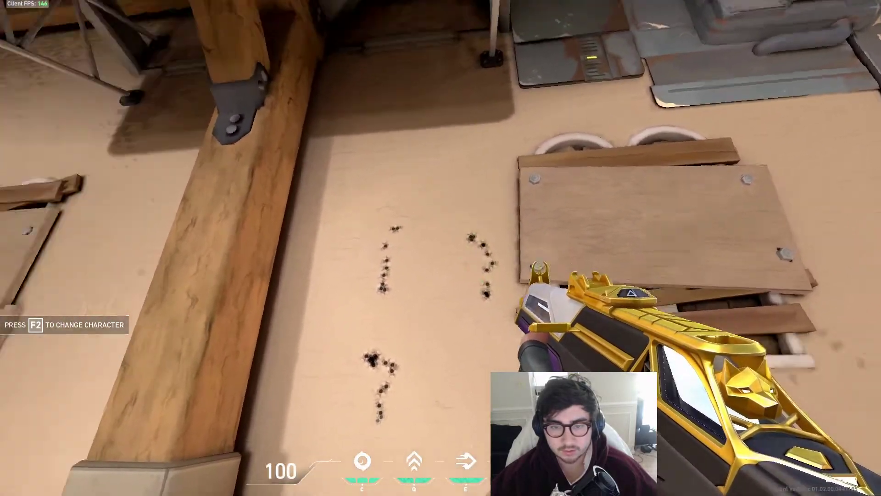
pyautogui.press('a')
pyautogui.press('s')
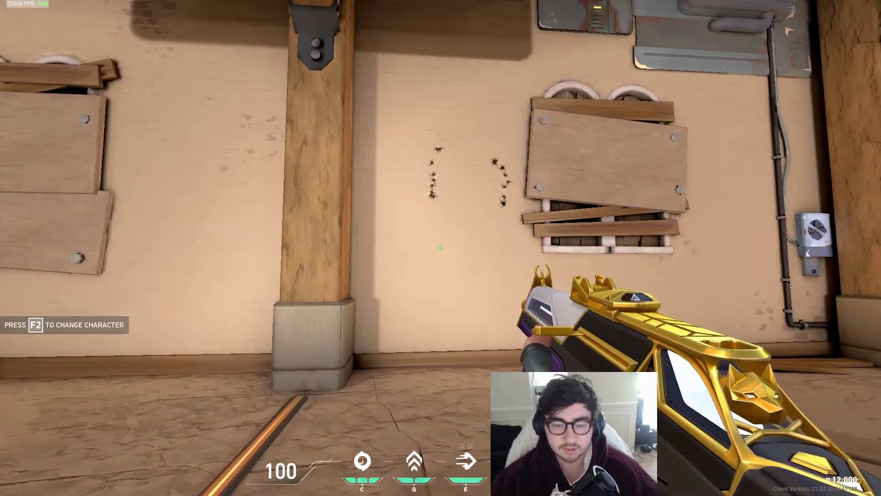
# Step: Fire a Vandal burst at the wall beside the post, buy a different gun and spray it alongside to compare patterns
pyautogui.press('w')
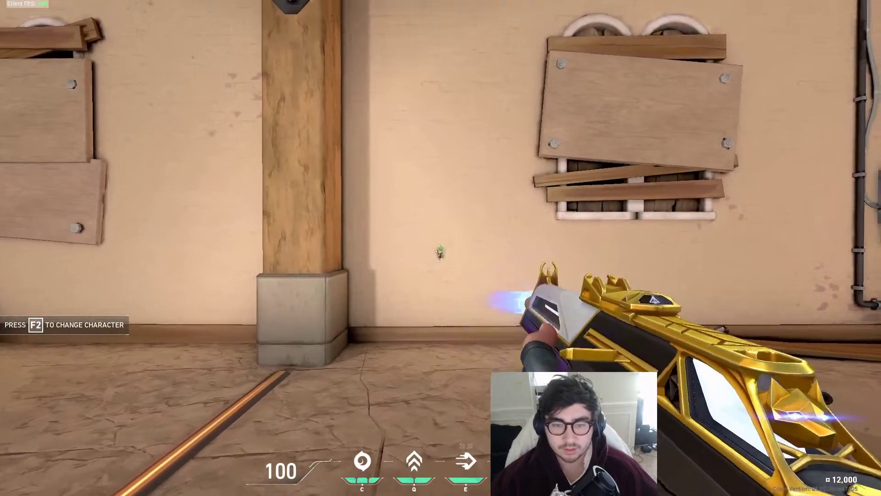
pyautogui.press('d')
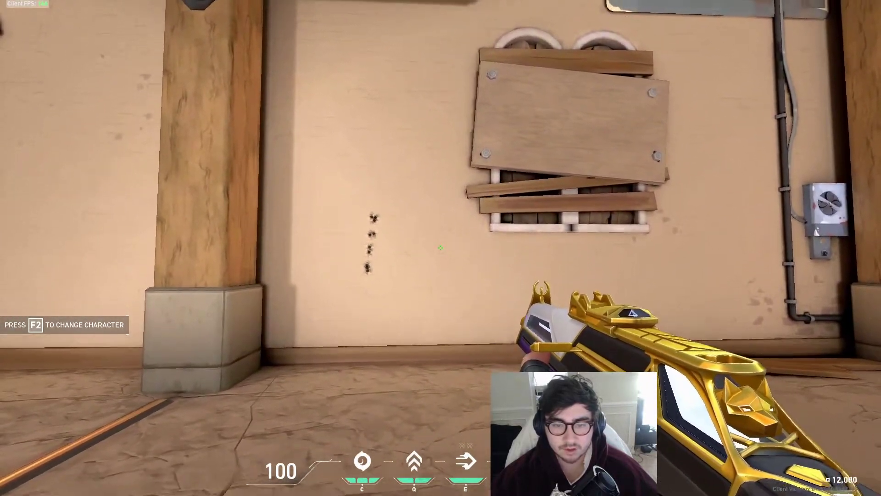
pyautogui.press('b')
pyautogui.click(443, 255)
pyautogui.press('b')
pyautogui.press('s')
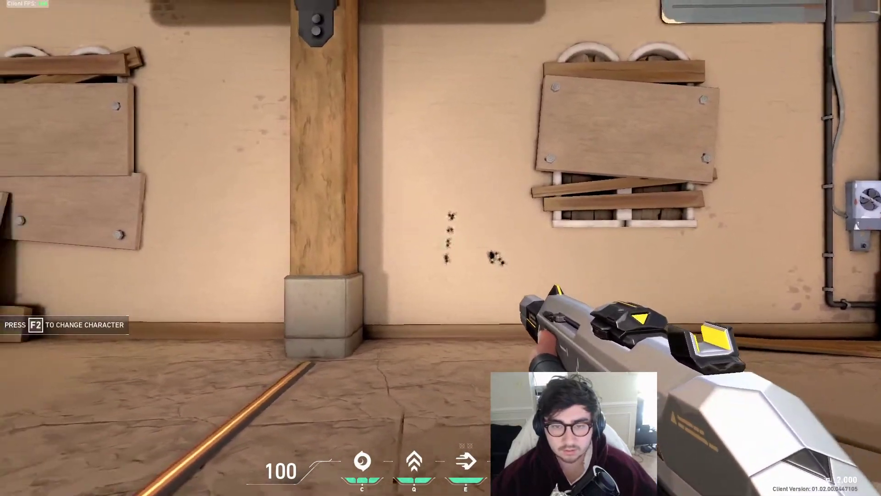
pyautogui.press('a')
pyautogui.click(441, 247)
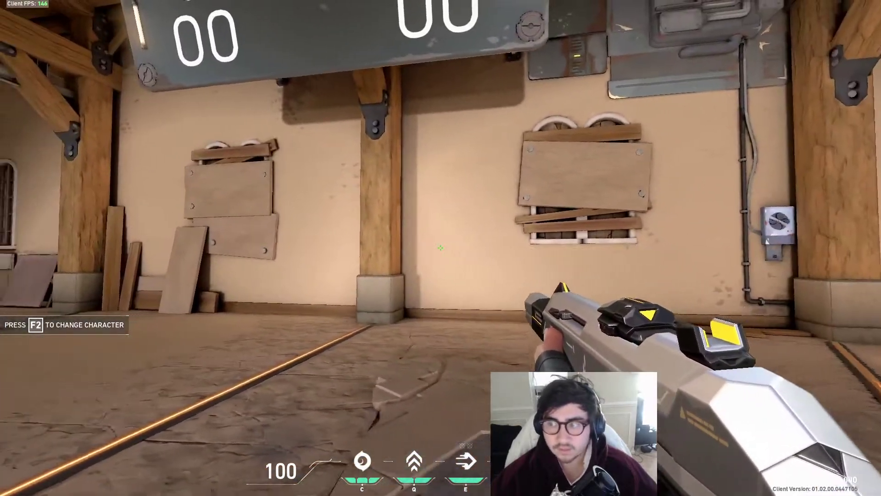
# Step: Buy the Vandal again and fire at the distant crates at the far end of the hall
pyautogui.press('a')
pyautogui.press('w')
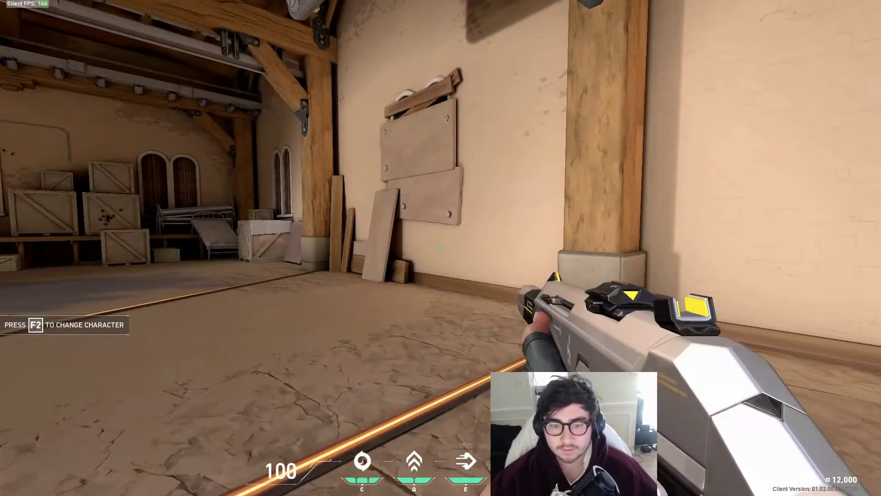
pyautogui.press('b')
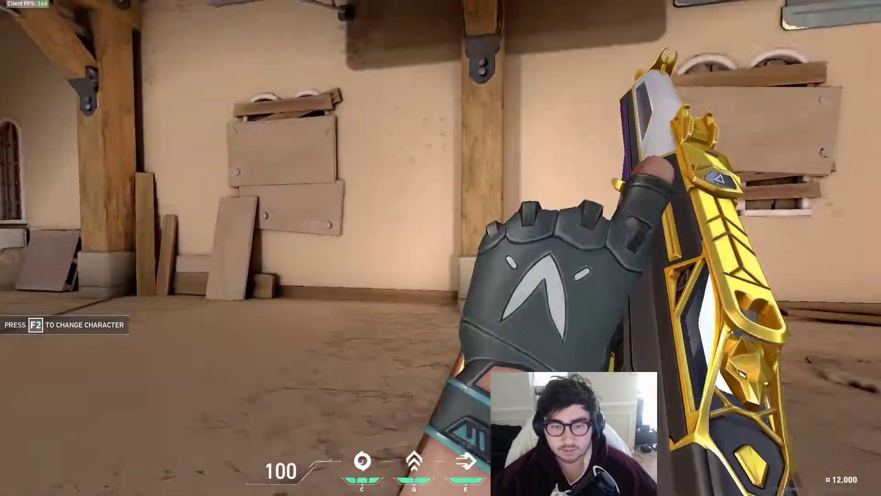
pyautogui.press('a')
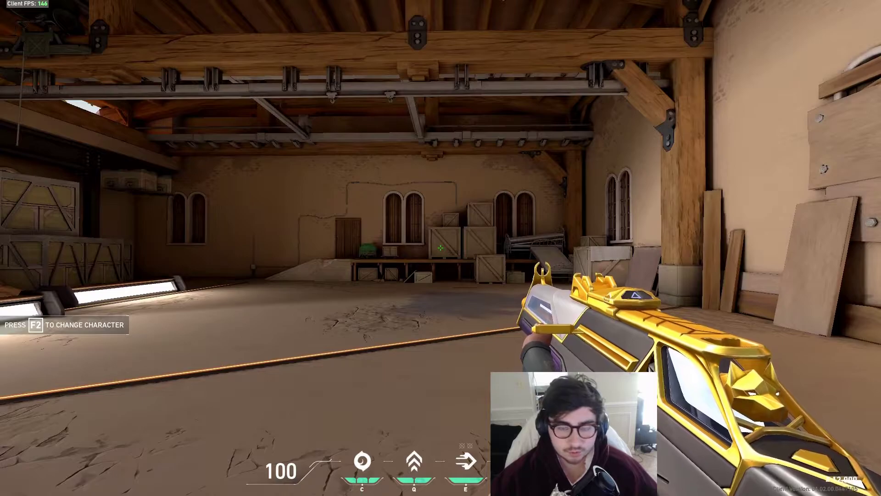
pyautogui.click(441, 248)
pyautogui.click(440, 248)
pyautogui.press('d')
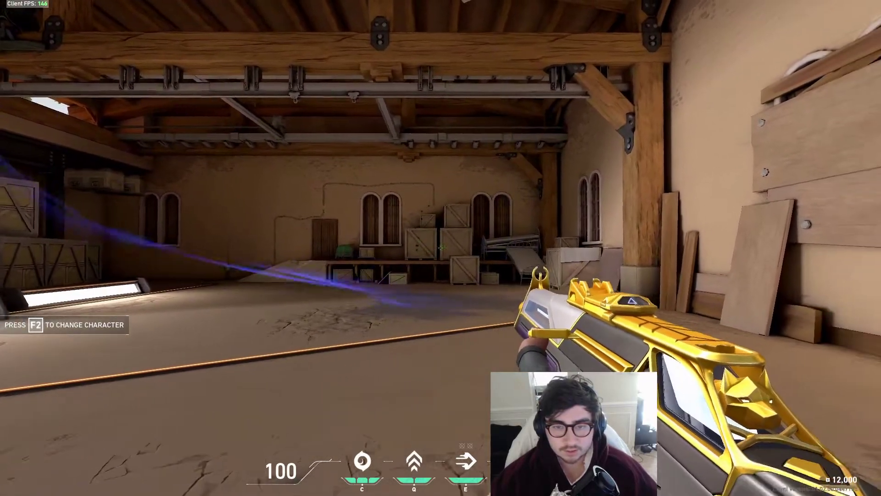
# Step: Strafe in both directions, stop to fire the Vandal at the far crates, and advance towards them
pyautogui.press('a')
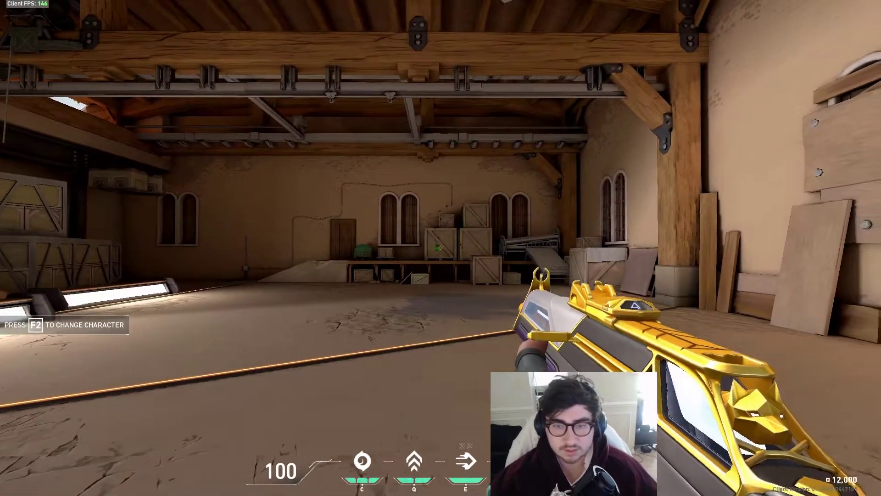
pyautogui.press('d')
pyautogui.press('w')
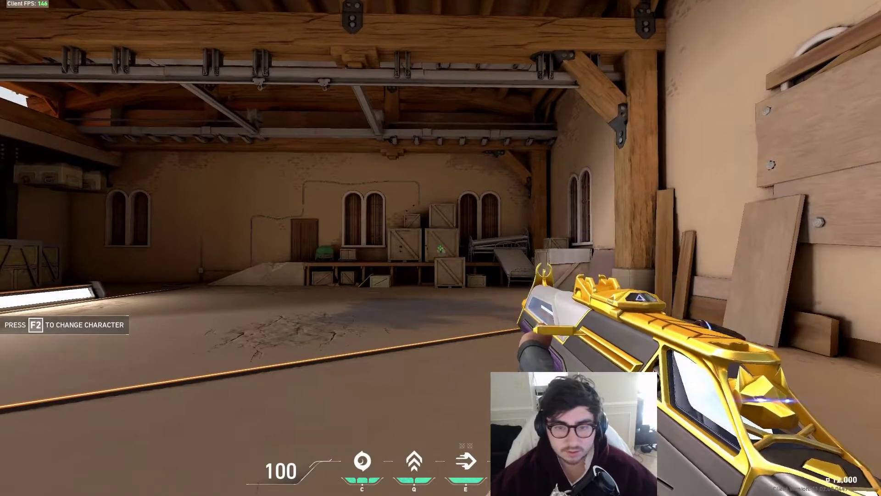
pyautogui.click(441, 248)
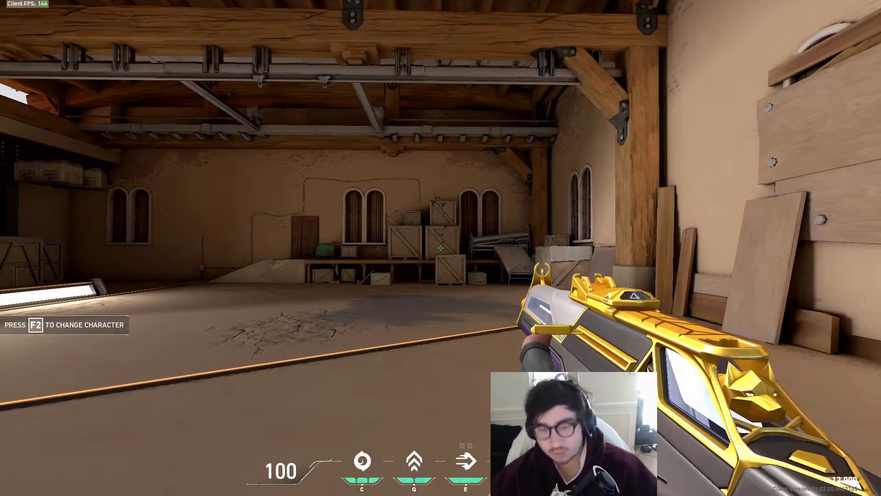
pyautogui.press('w')
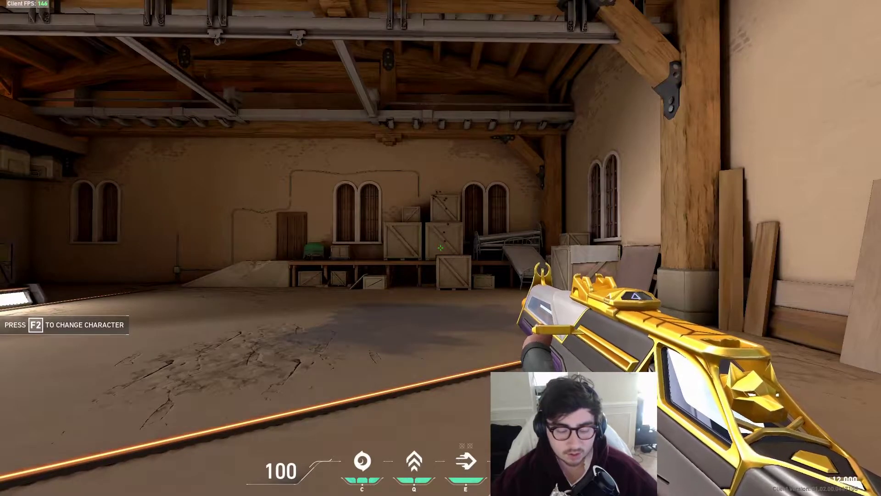
pyautogui.press('a')
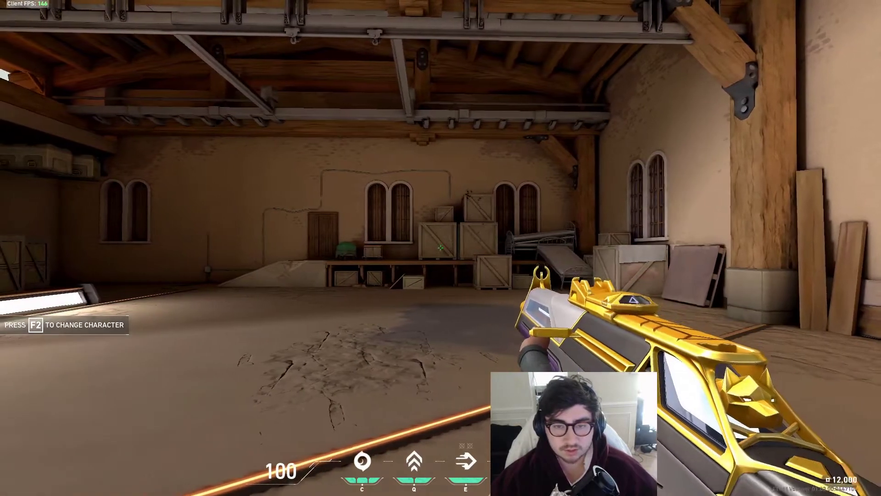
# Step: Fire short Vandal bursts between sidesteps at the wall between the boarded panels and the wooden post
pyautogui.press('d')
pyautogui.press('a')
pyautogui.press('d')
pyautogui.press('w')
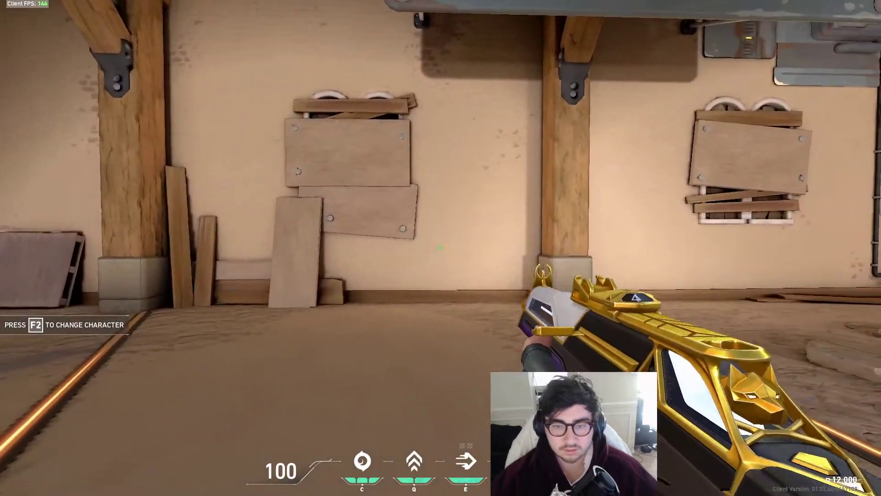
pyautogui.click(441, 248)
pyautogui.click(441, 248)
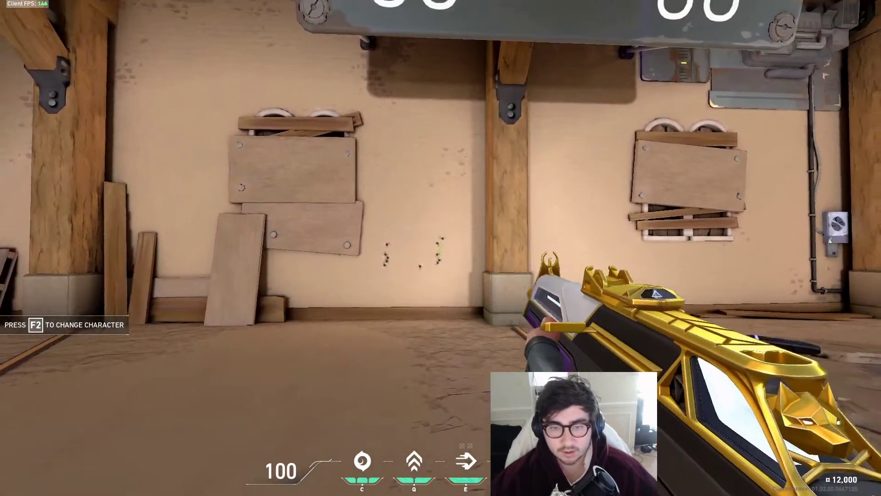
pyautogui.press('a')
pyautogui.click(441, 248)
pyautogui.press('d')
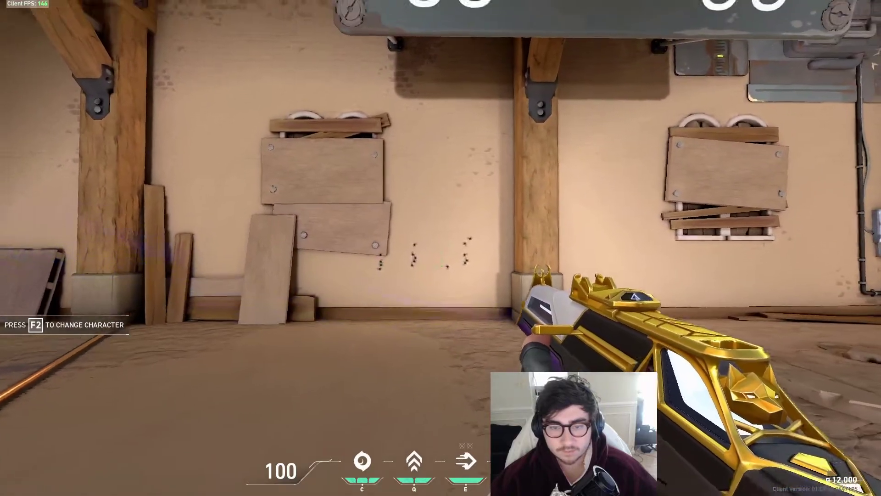
# Step: Move closer and place Vandal shots between sidesteps on the bare wall between the post and the boarded window
pyautogui.press('w')
pyautogui.press('d')
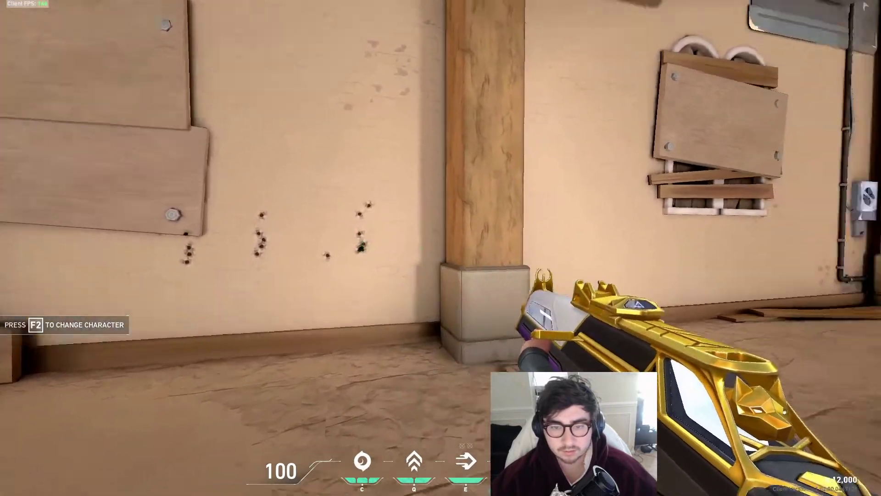
pyautogui.click(441, 248)
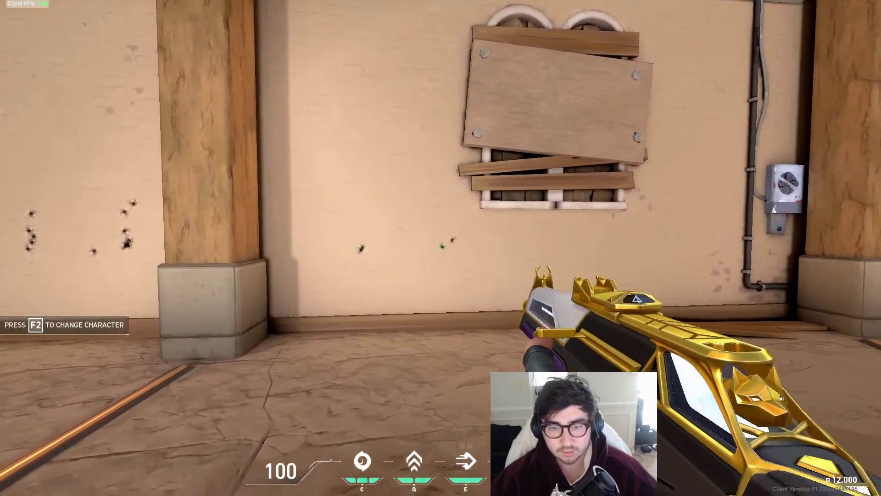
pyautogui.click(440, 248)
pyautogui.press('d')
pyautogui.press('a')
pyautogui.press('d')
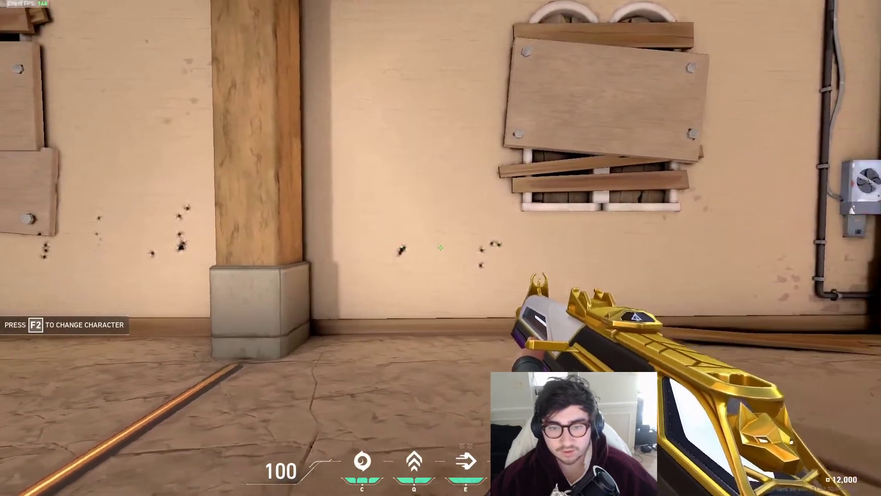
# Step: Fire repeated Vandal sprays at the wall between the post and the boarded window to compare how the shots climb
pyautogui.click(440, 248)
pyautogui.click(441, 248)
pyautogui.click(441, 248)
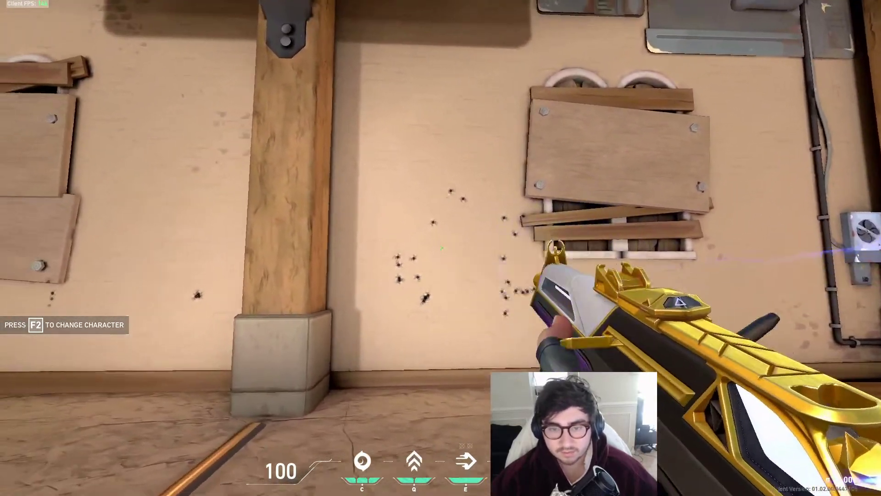
pyautogui.click(441, 248)
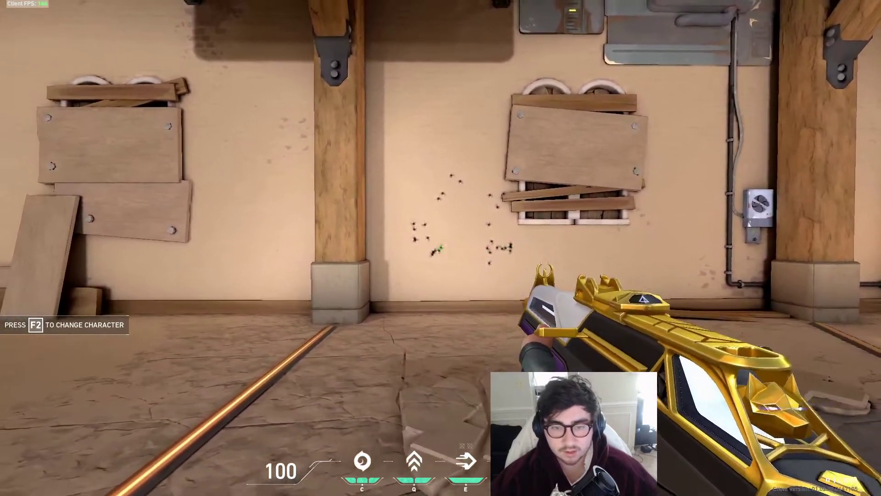
# Step: Alternate sidesteps with short Vandal bursts at the wall below and beside the boarded window to test counter-strafing
pyautogui.press('d')
pyautogui.click(441, 248)
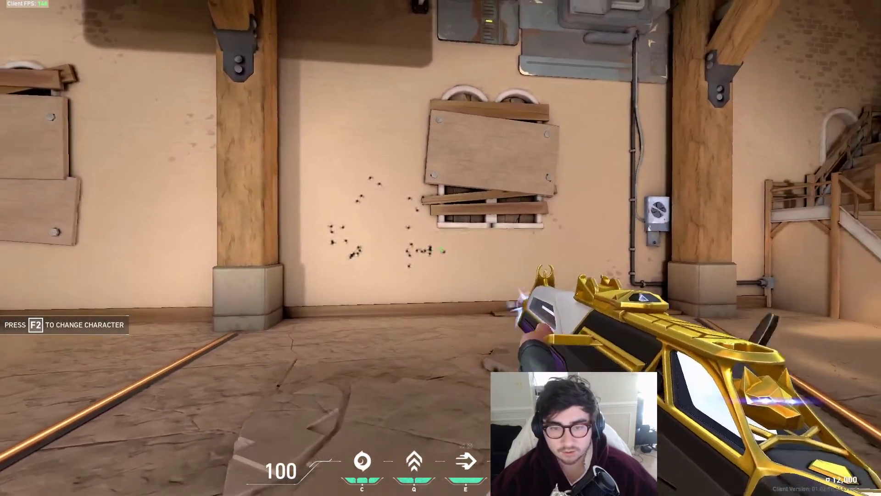
pyautogui.press('a')
pyautogui.click(441, 248)
pyautogui.press('d')
pyautogui.click(441, 248)
pyautogui.press('a')
pyautogui.click(441, 248)
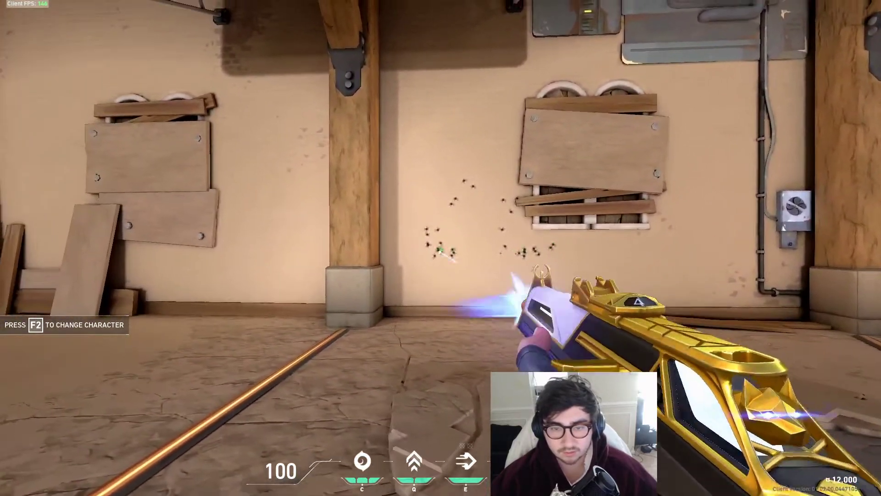
pyautogui.press('d')
pyautogui.click(440, 247)
pyautogui.press('a')
pyautogui.press('d')
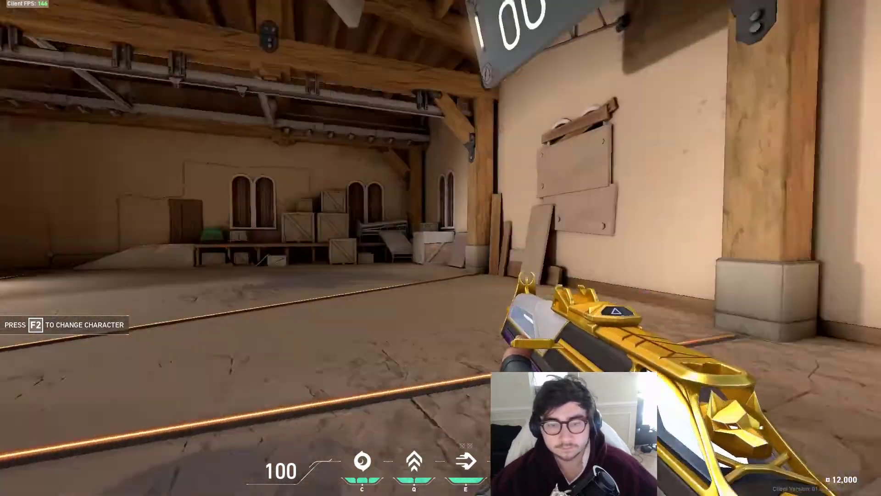
# Step: Approach the wall and examine the bullet holes beneath the boarded window up close
pyautogui.press('y')
pyautogui.press('d')
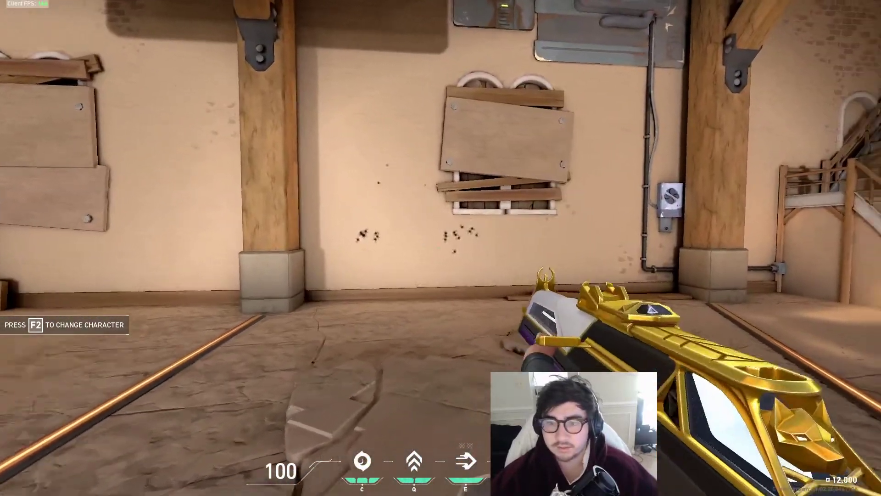
pyautogui.press('w')
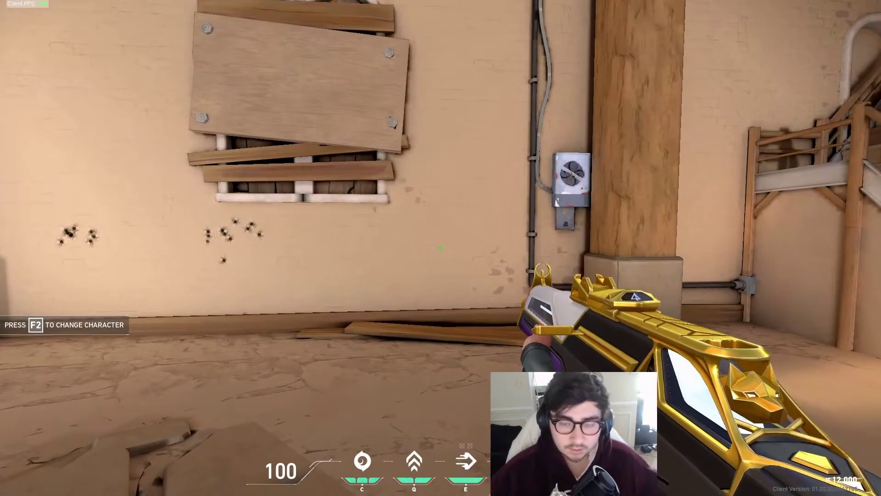
pyautogui.press('w')
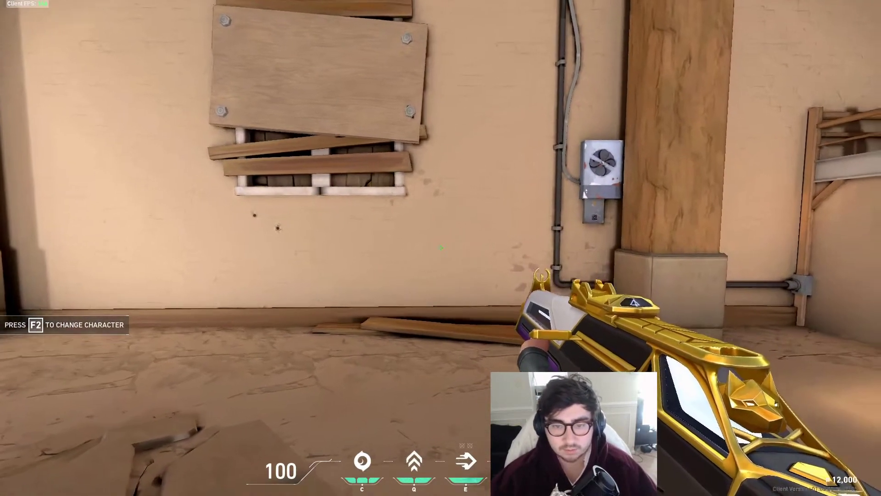
pyautogui.press('w')
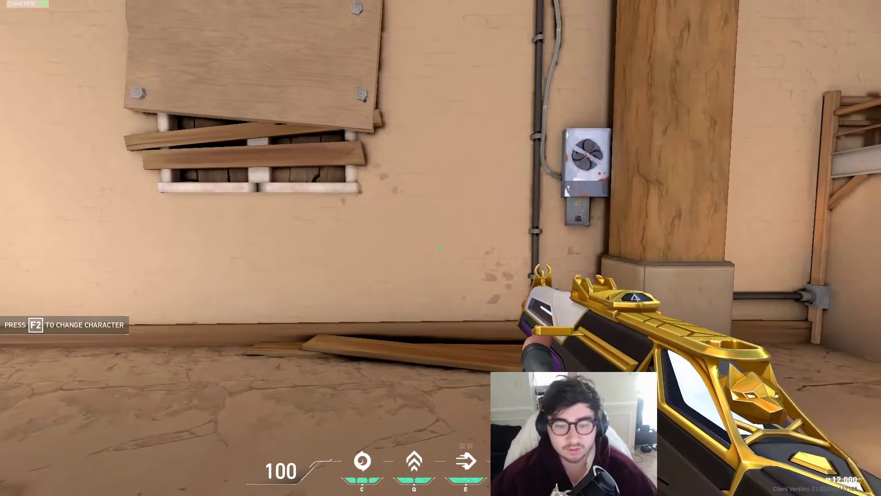
# Step: Step back and fire the Vandal at the bare wall between the boarded window and the fan box
pyautogui.press('s')
pyautogui.press('s')
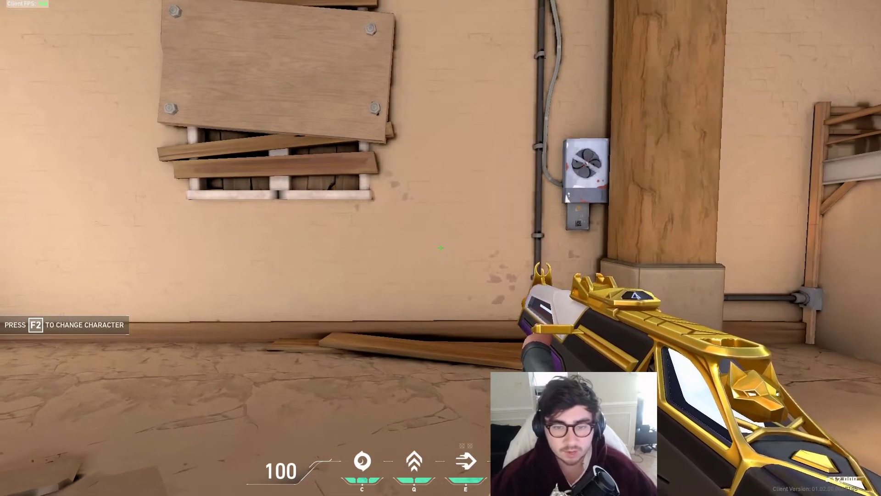
pyautogui.moveTo(441, 248); pyautogui.dragTo(441, 248)
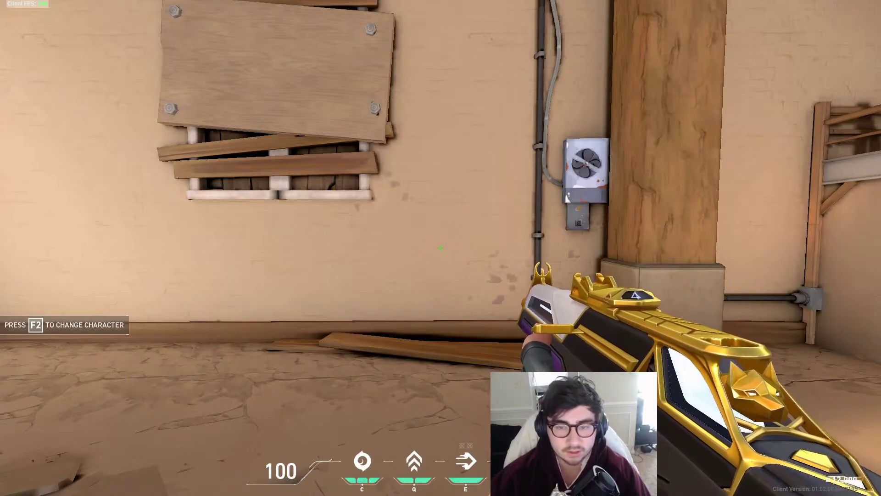
pyautogui.moveTo(440, 248); pyautogui.dragTo(441, 247)
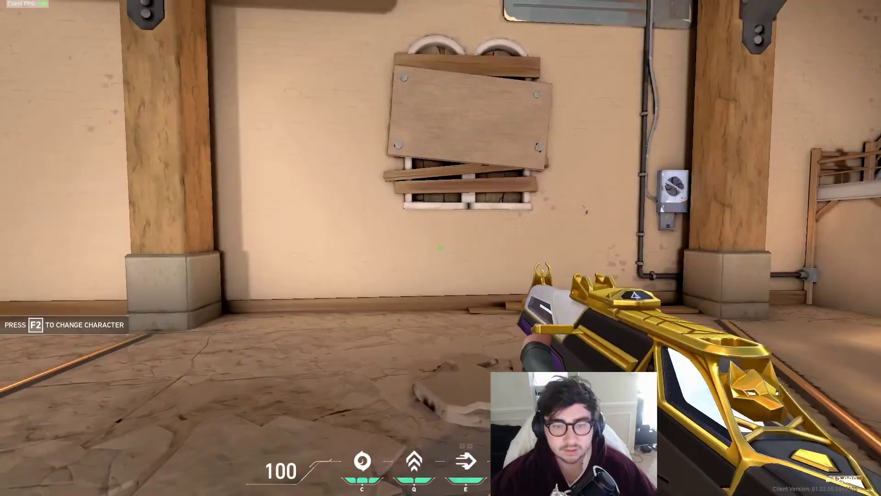
# Step: Switch to Unity and review the Low Poly FPS Pack - Free title and its assault rifle preview images
pyautogui.press('Escape')
pyautogui.press('Escape')
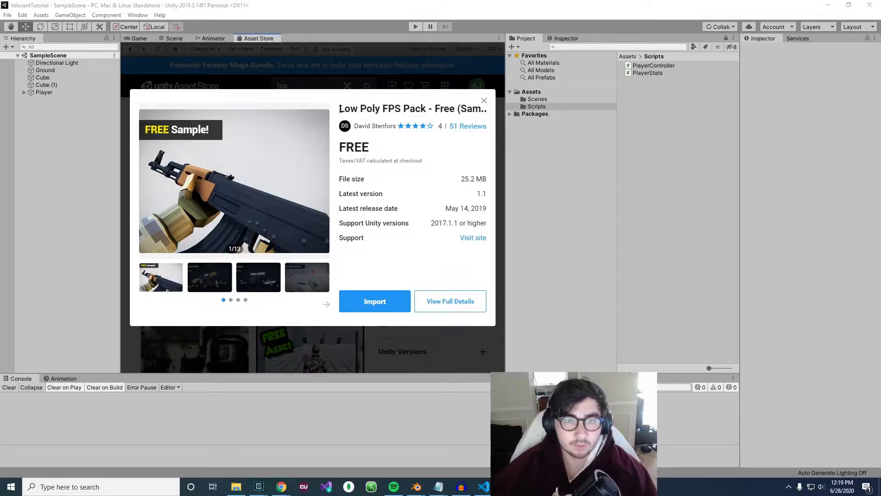
pyautogui.moveTo(340, 109); pyautogui.dragTo(476, 110)
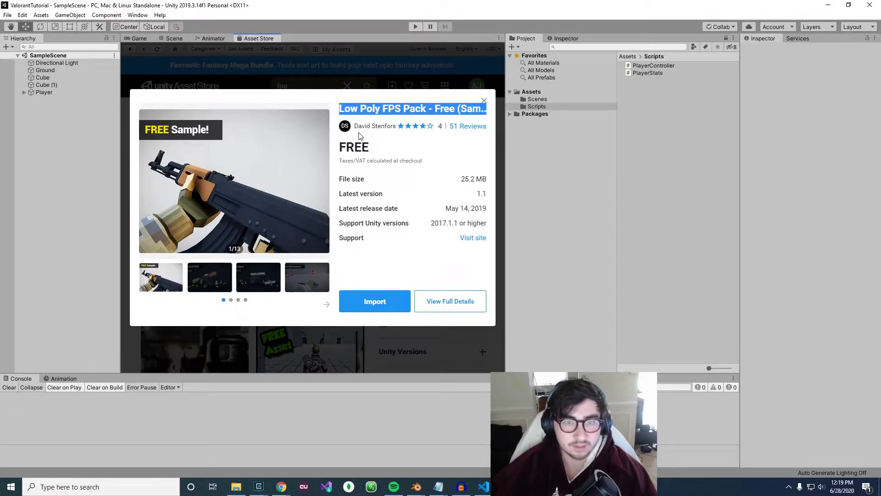
pyautogui.click(228, 281)
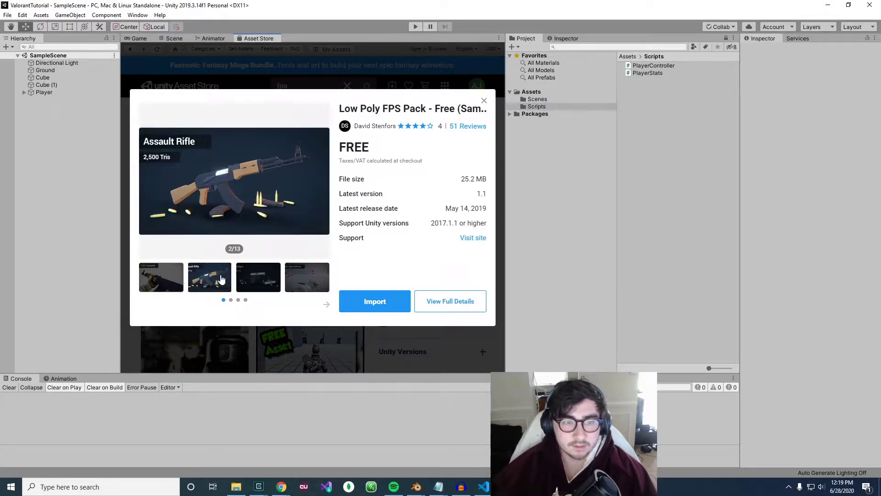
pyautogui.click(177, 283)
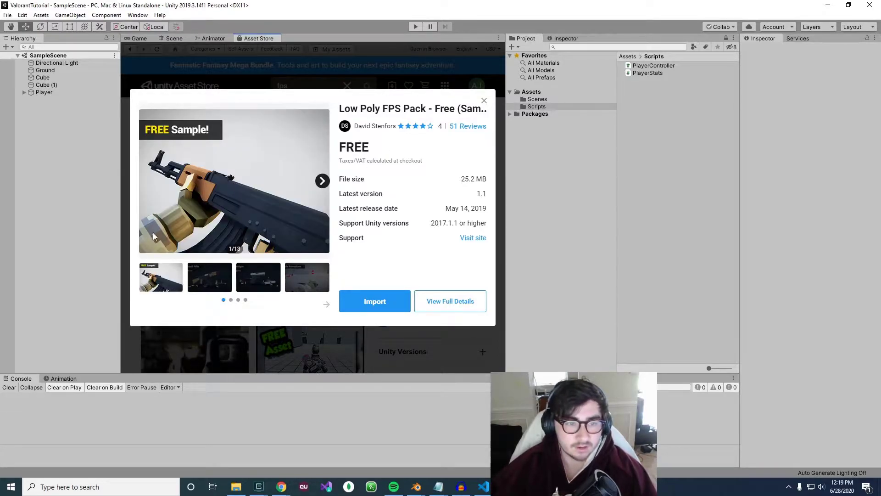
# Step: Browse the pack's preview images, covering the knife and inspect animations, explosion effects, grenade throwing and the assault rifle
pyautogui.click(202, 266)
pyautogui.click(268, 283)
pyautogui.click(307, 284)
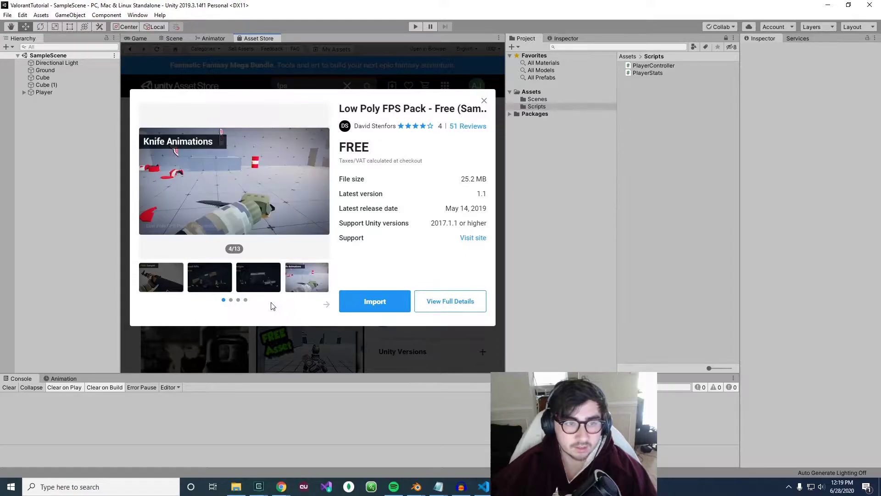
pyautogui.click(325, 303)
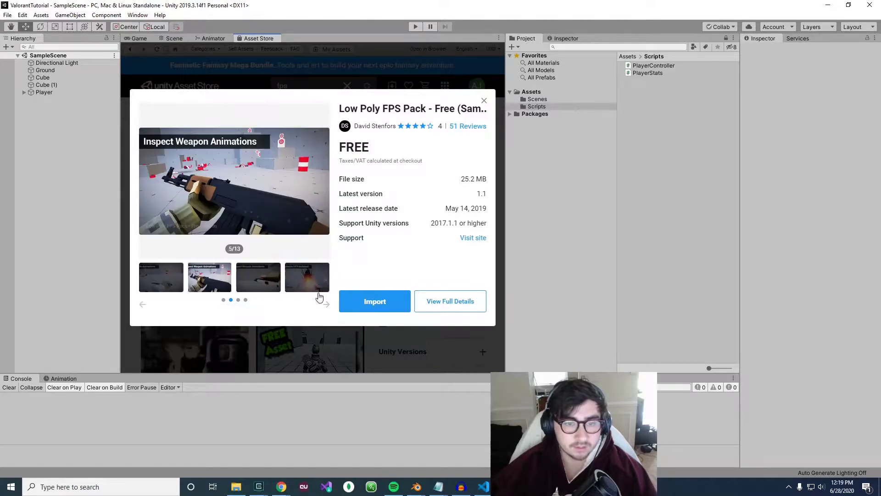
pyautogui.click(271, 281)
pyautogui.click(307, 285)
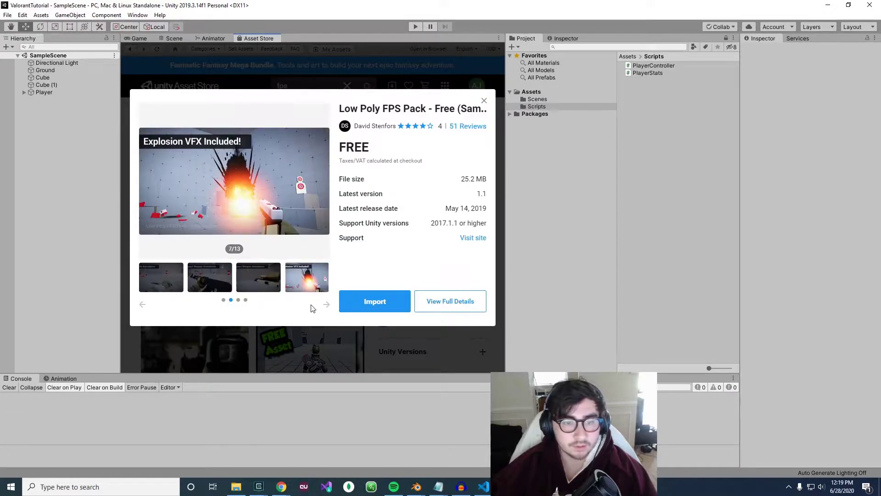
pyautogui.click(326, 305)
pyautogui.click(274, 284)
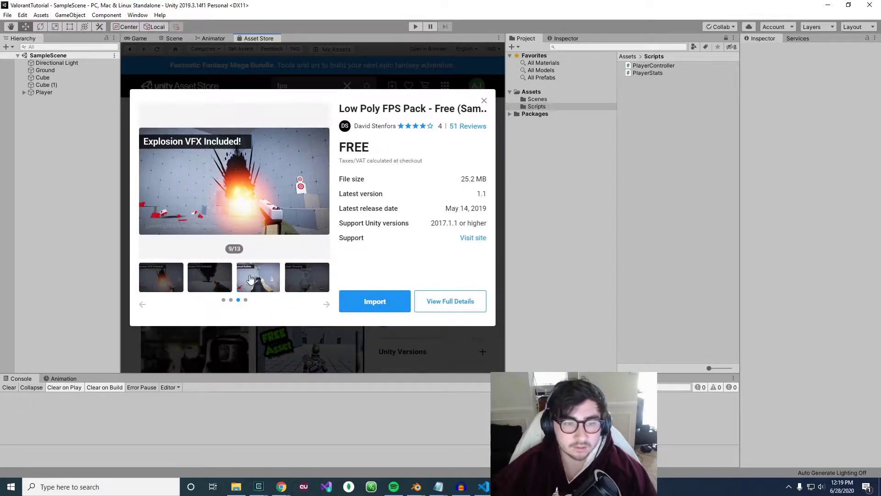
pyautogui.click(308, 281)
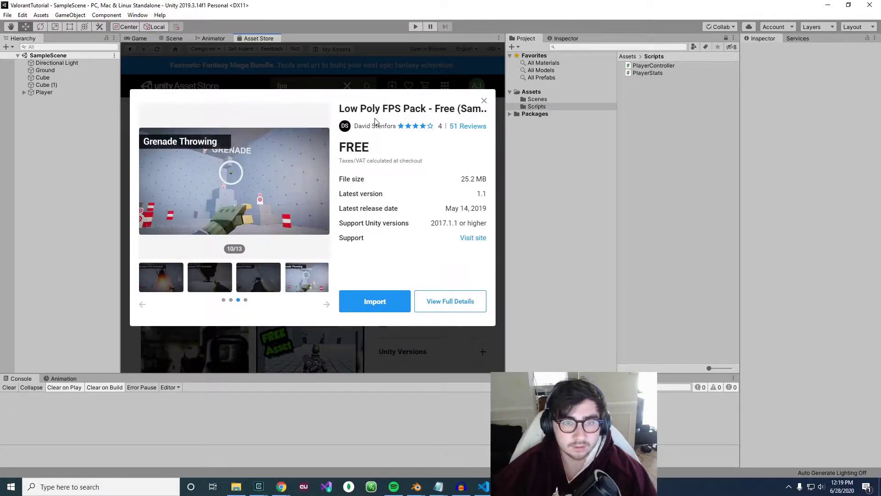
pyautogui.click(327, 305)
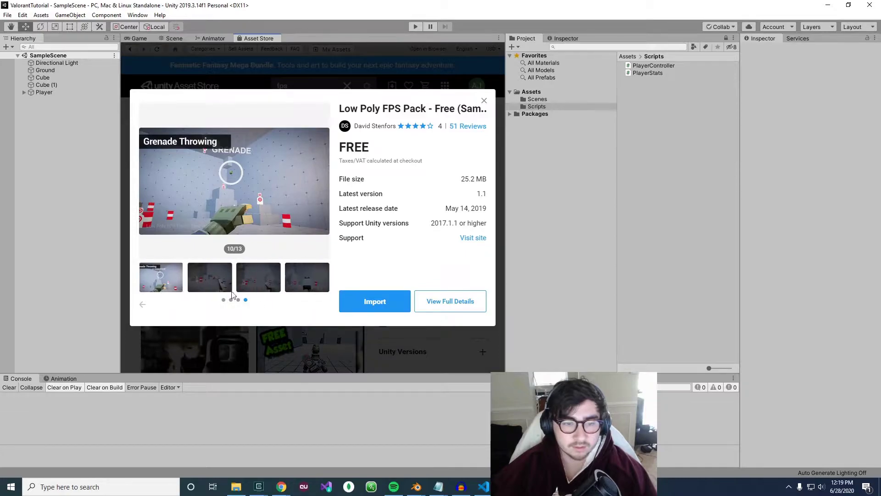
pyautogui.click(265, 285)
pyautogui.click(306, 285)
pyautogui.click(264, 285)
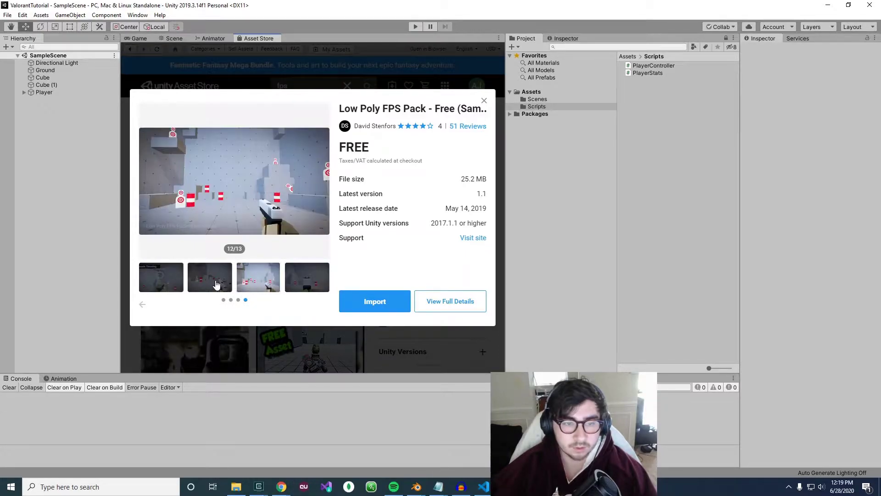
pyautogui.click(214, 285)
pyautogui.click(178, 284)
pyautogui.click(142, 305)
pyautogui.click(142, 305)
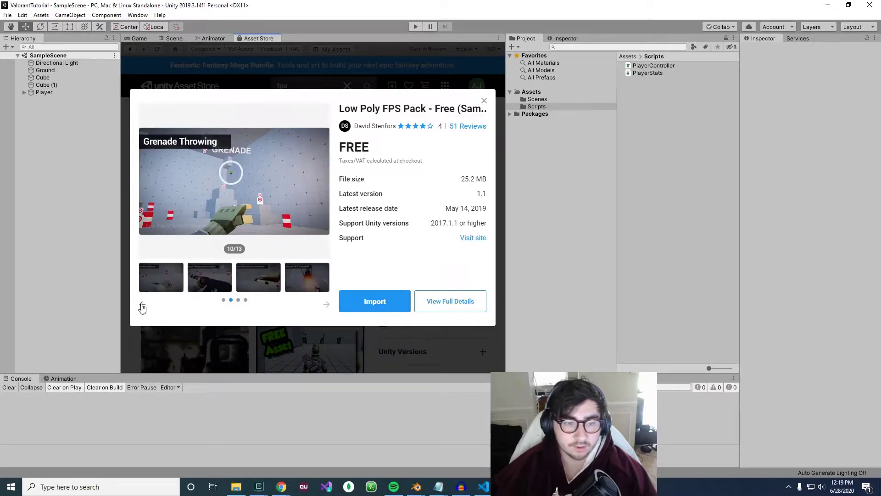
pyautogui.click(142, 305)
pyautogui.click(176, 275)
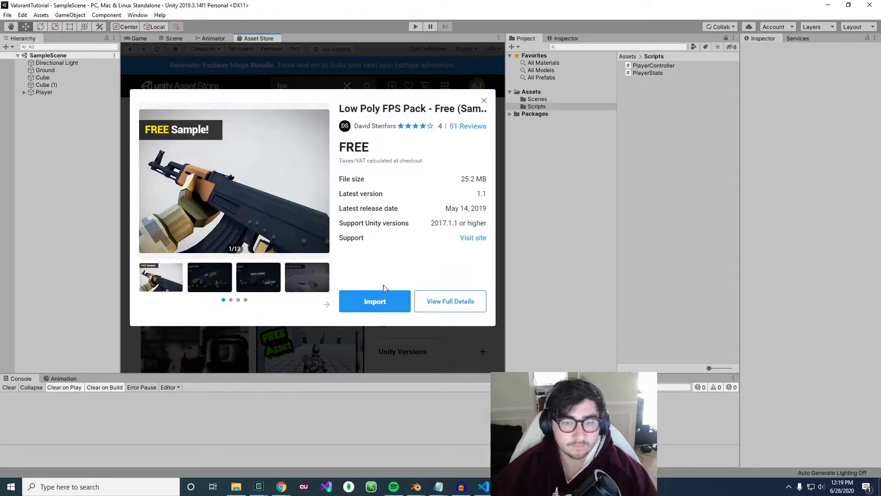
# Step: Import the Low Poly FPS Pack - Free Sample package with all of its files after reviewing the contents list
pyautogui.click(385, 299)
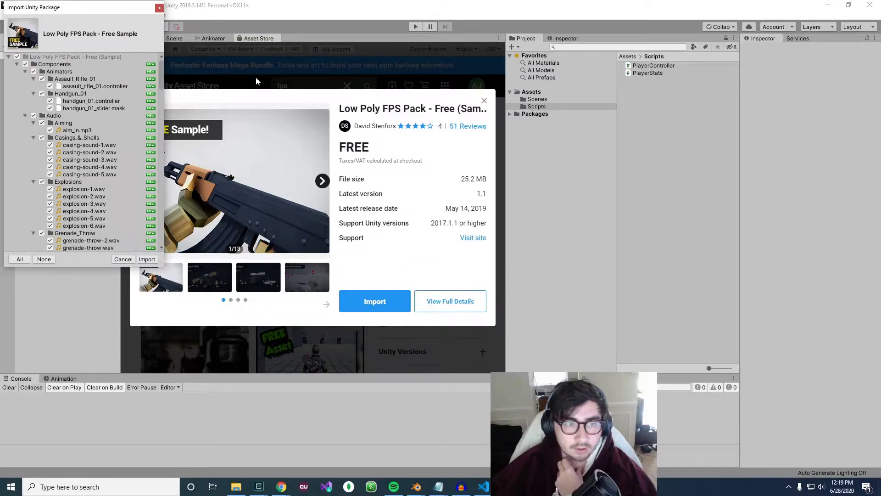
pyautogui.scroll(-6, 59, 145)
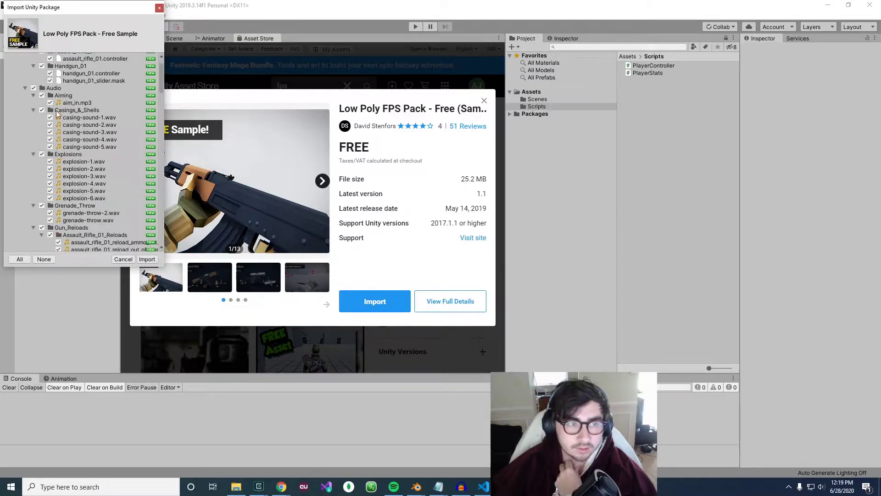
pyautogui.scroll(-10, 60, 109)
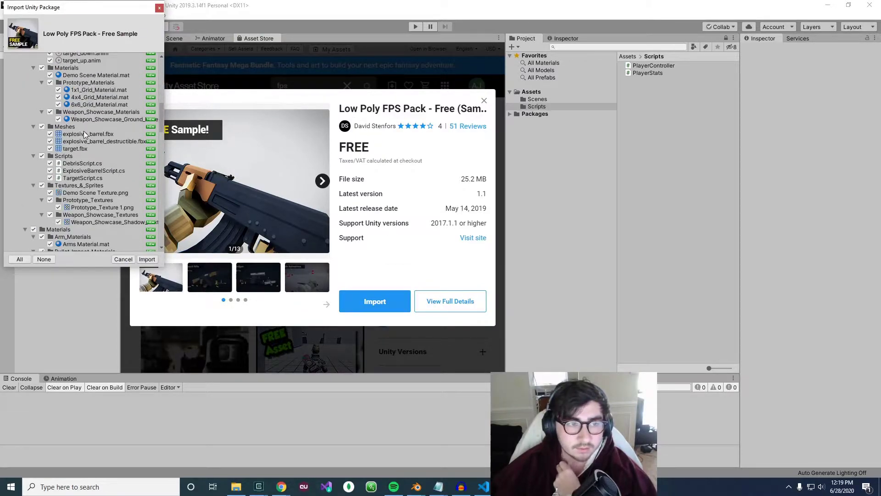
pyautogui.scroll(-12, 84, 133)
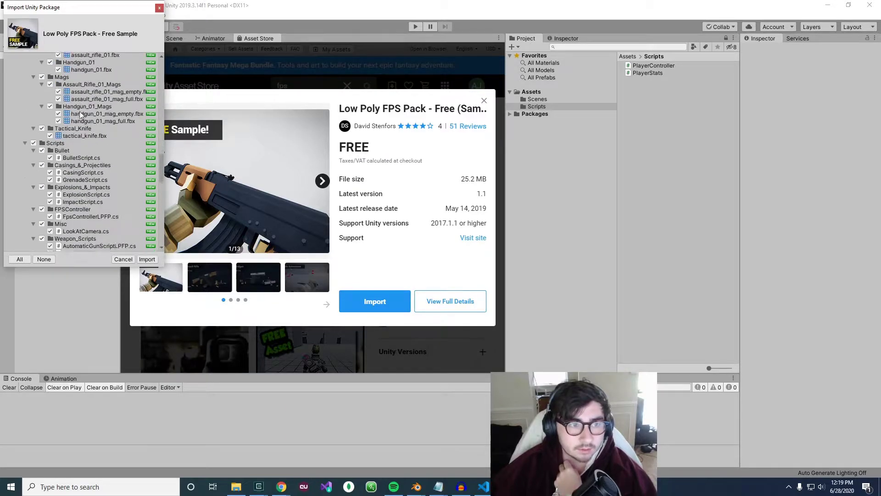
pyautogui.scroll(3, 95, 108)
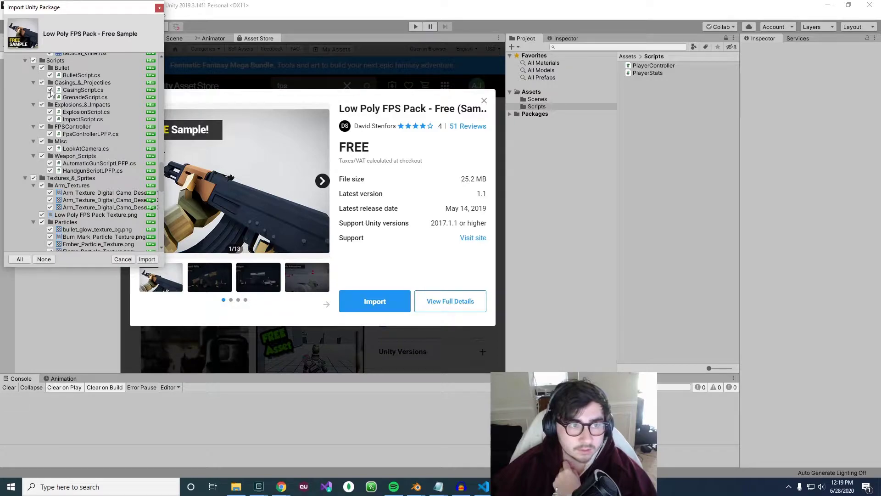
pyautogui.scroll(-3, 50, 100)
pyautogui.scroll(-3, 50, 100)
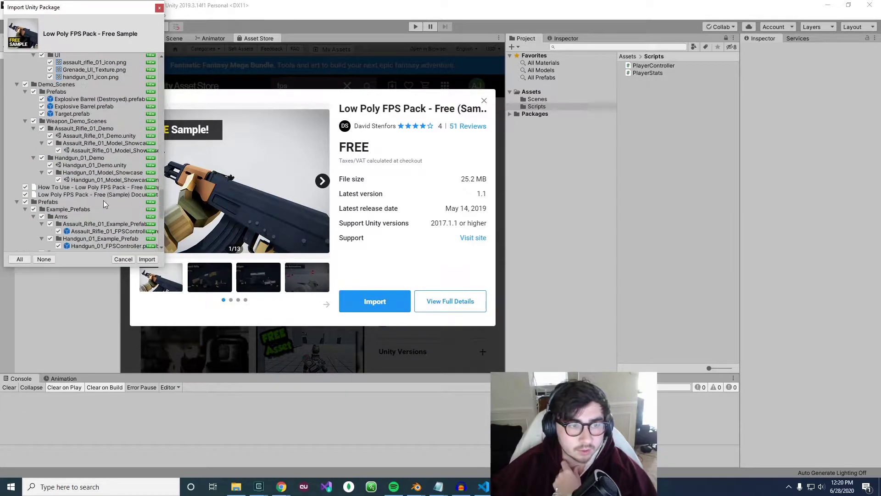
pyautogui.click(147, 259)
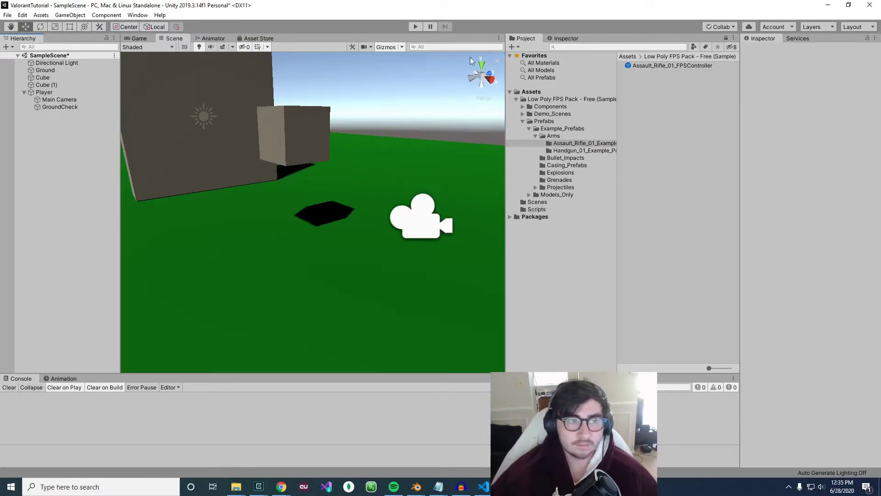
# Step: Open the assault rifle's example prefab folder inside the pack's Prefabs, Example_Prefabs and Arms folders
pyautogui.click(569, 93)
pyautogui.click(570, 99)
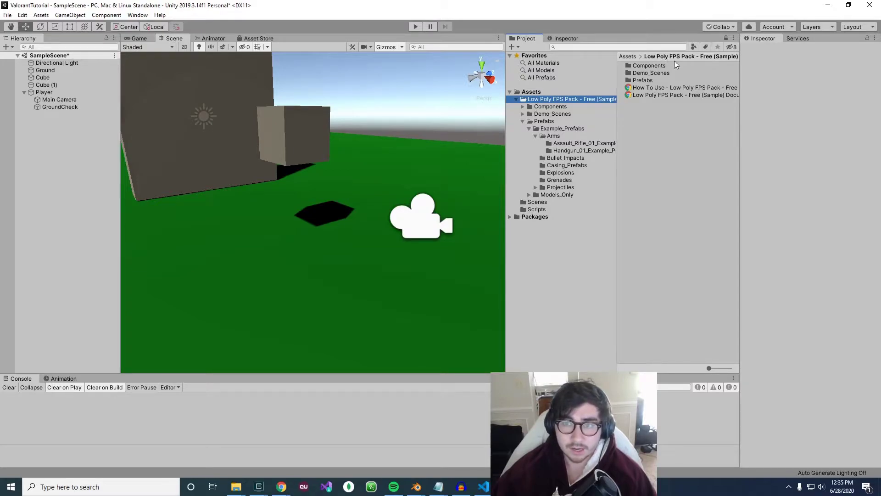
pyautogui.doubleClick(652, 80)
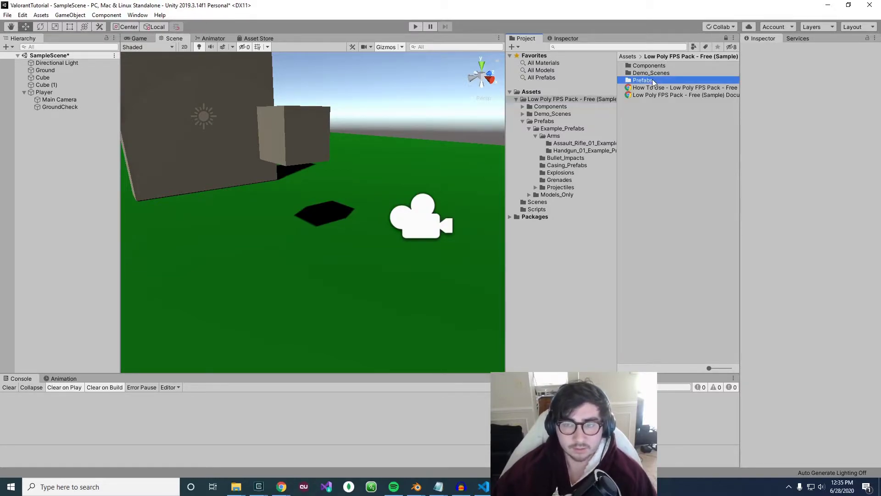
pyautogui.doubleClick(661, 67)
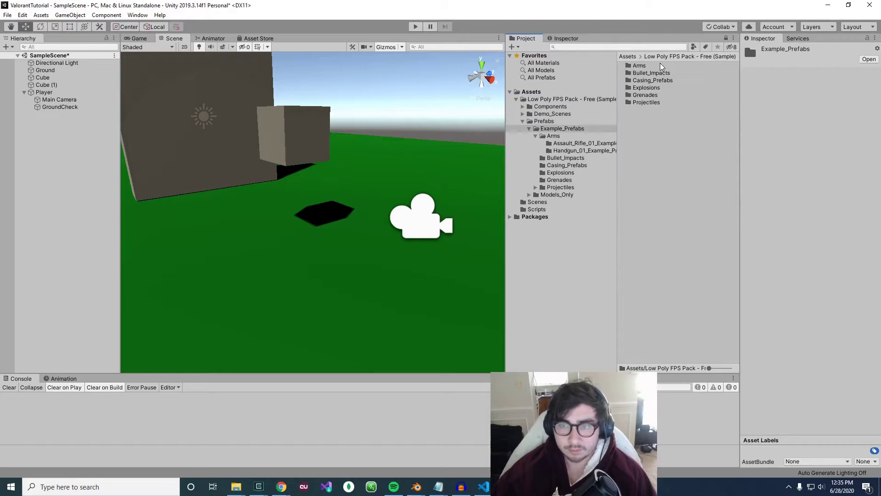
pyautogui.doubleClick(657, 67)
pyautogui.click(656, 67)
pyautogui.doubleClick(655, 67)
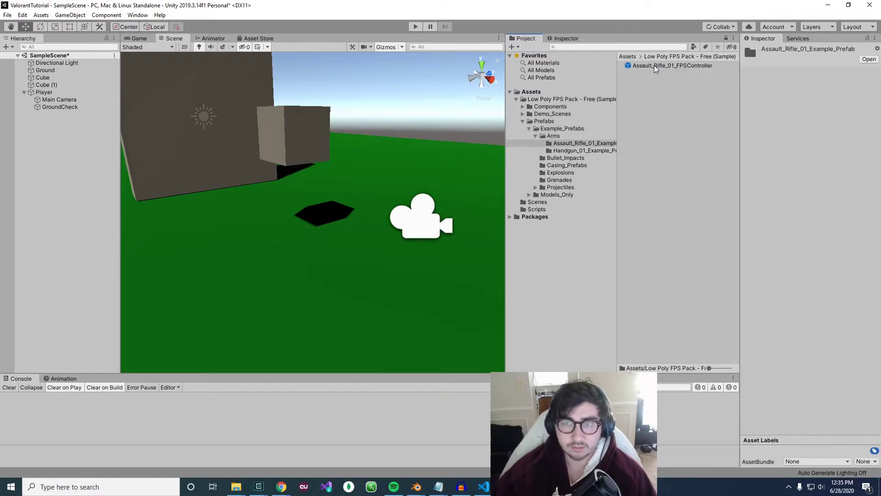
# Step: Add the Assault_Rifle_01_FPSController prefab as a child of the Player's Main Camera and unpack it completely
pyautogui.moveTo(661, 66); pyautogui.dragTo(50, 103)
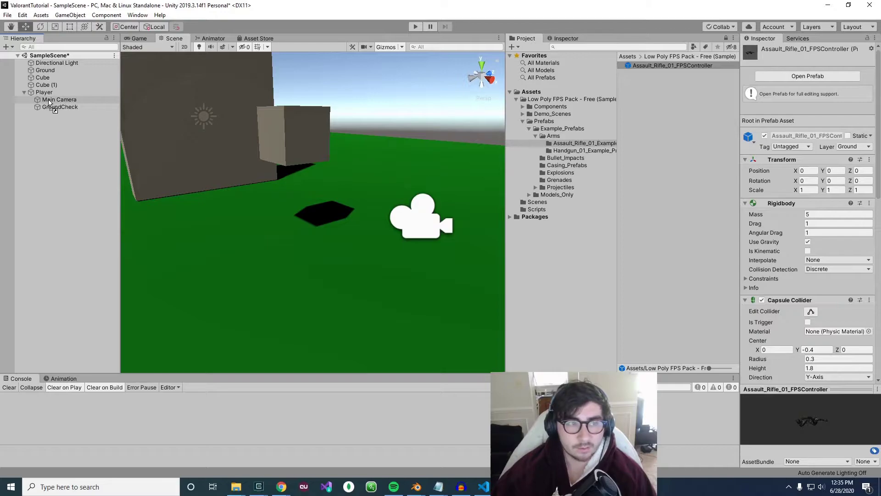
pyautogui.moveTo(49, 103); pyautogui.dragTo(49, 100)
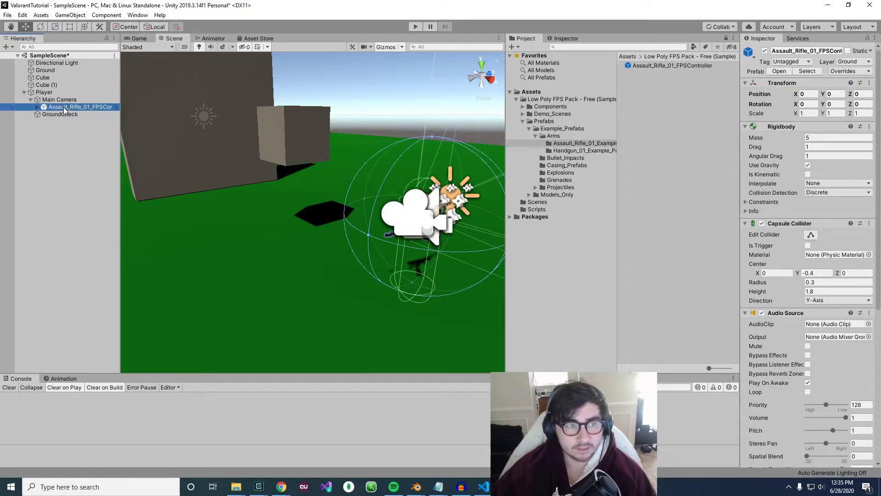
pyautogui.rightClick(65, 110)
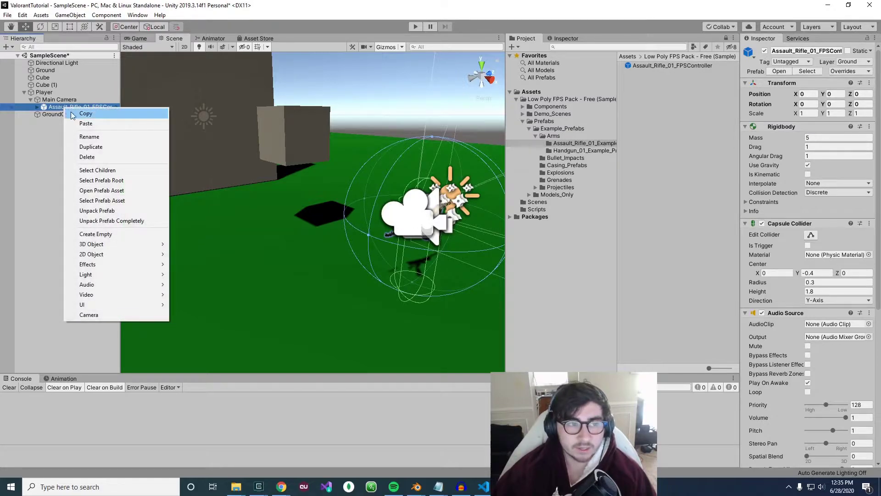
pyautogui.click(102, 220)
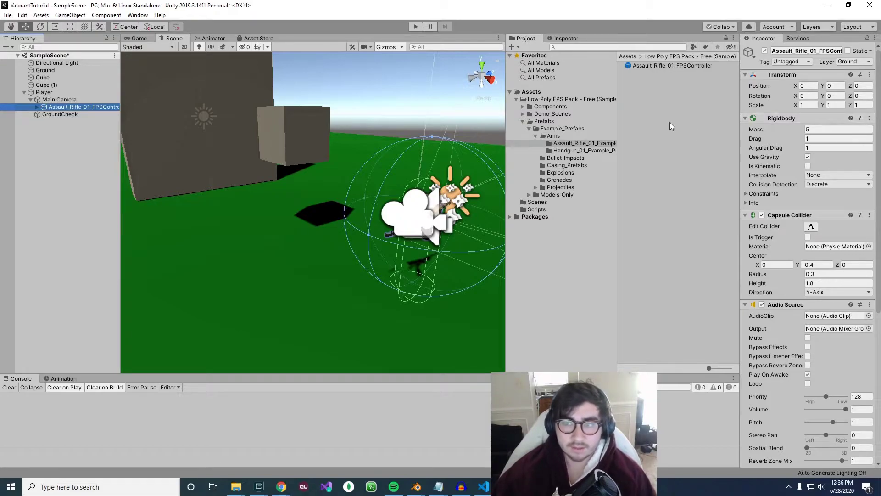
# Step: Expand Assault_Rifle_01_FPSController and its Assault_Rifle_01_Arms child in the scene hierarchy
pyautogui.click(38, 107)
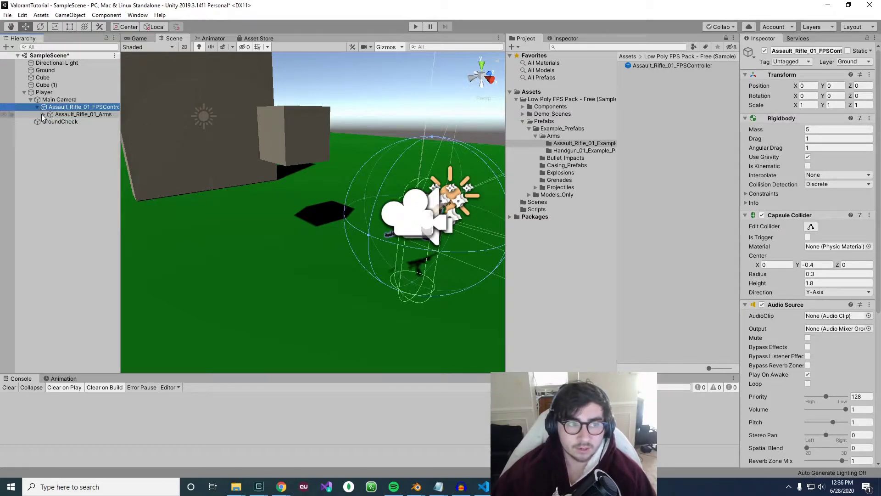
pyautogui.click(41, 114)
pyautogui.click(43, 115)
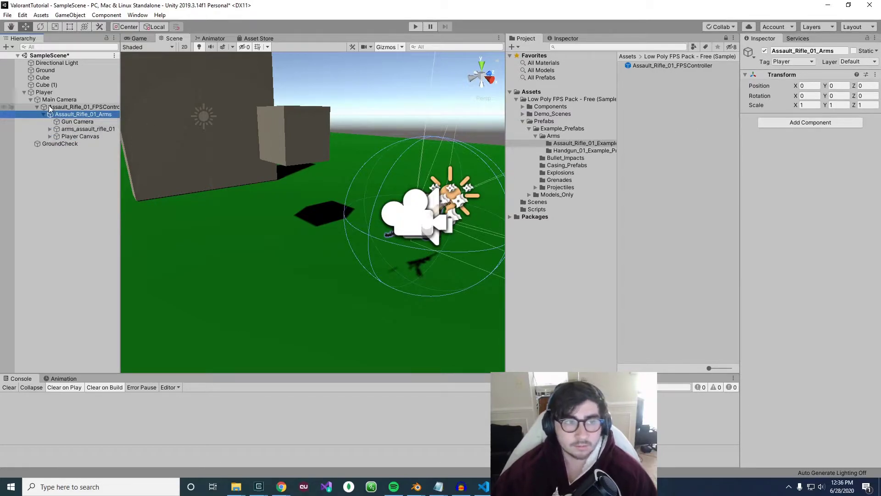
# Step: Try to remove the Rigidbody component from Assault_Rifle_01_FPSController
pyautogui.click(50, 107)
pyautogui.rightClick(783, 119)
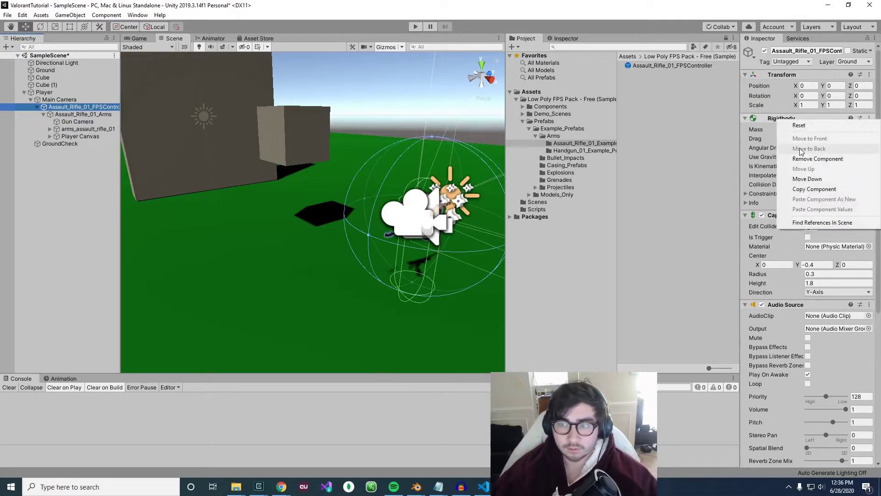
pyautogui.click(785, 149)
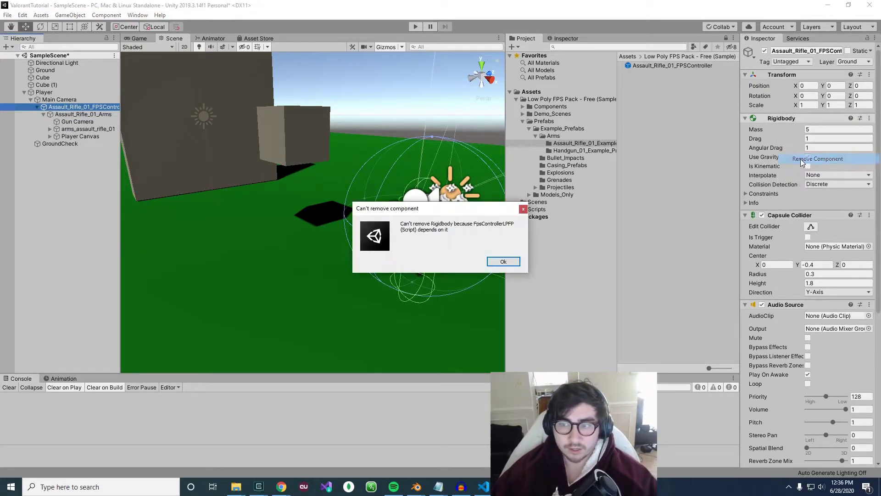
pyautogui.click(504, 262)
# Step: Remove the Fps Controller LPFP script, Audio Source, Capsule Collider and Rigidbody components from Assault_Rifle_01_FPSController, in that order
pyautogui.scroll(-5, 803, 334)
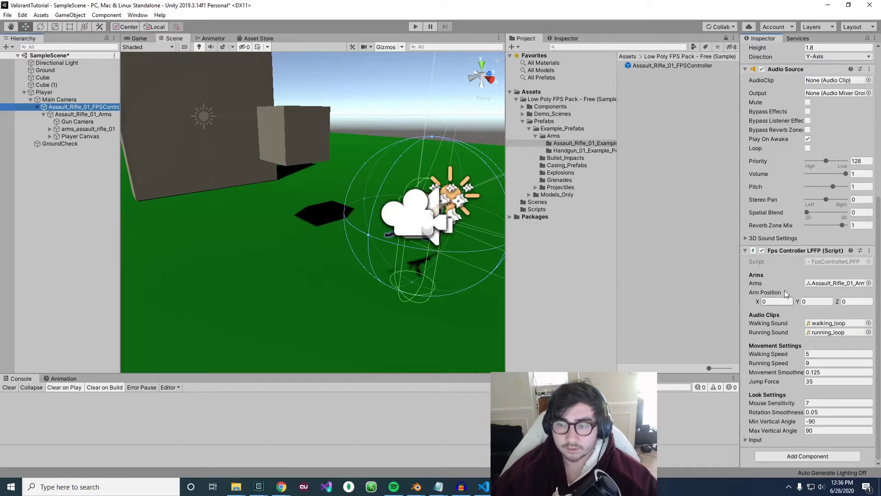
pyautogui.rightClick(784, 253)
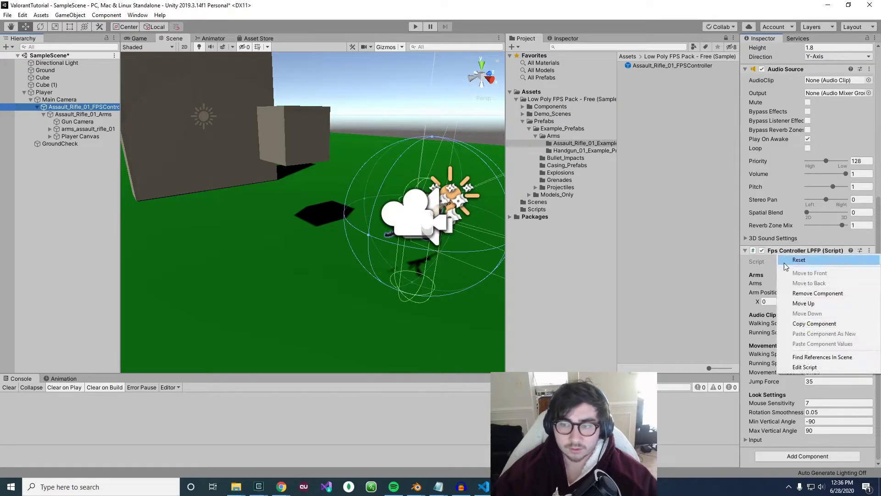
pyautogui.click(799, 292)
pyautogui.rightClick(797, 270)
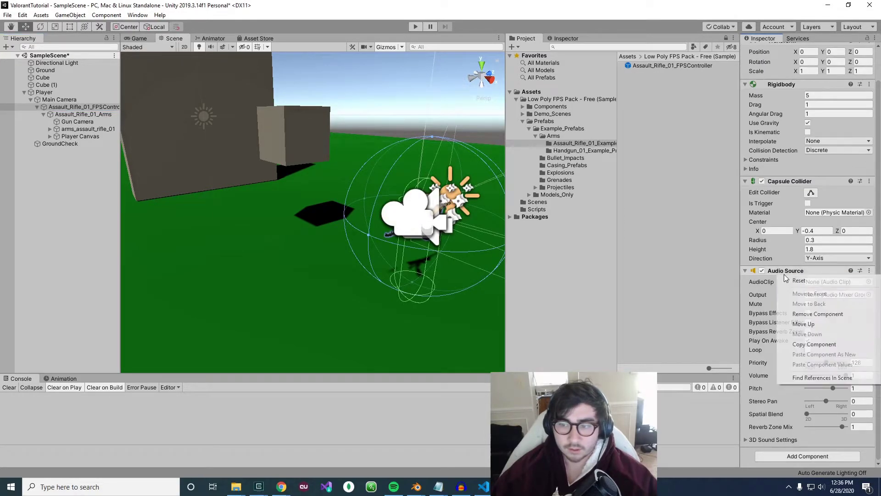
pyautogui.click(799, 314)
pyautogui.rightClick(783, 214)
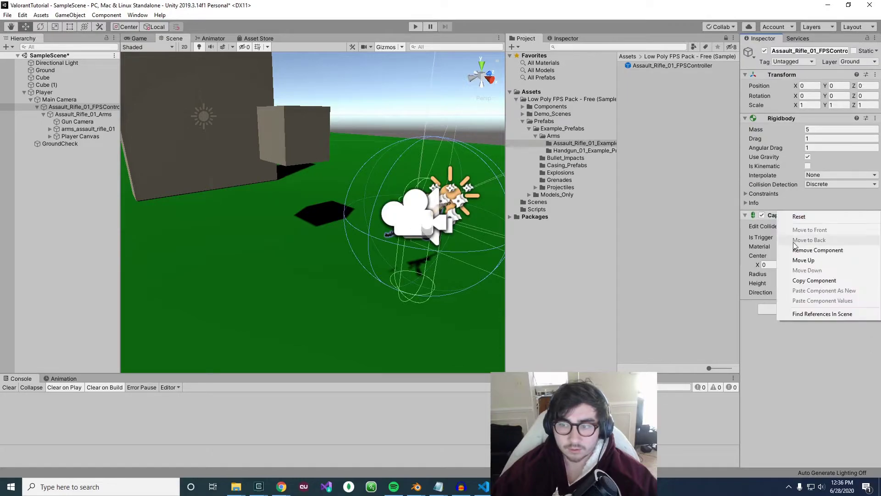
pyautogui.click(801, 252)
pyautogui.rightClick(776, 118)
pyautogui.click(809, 156)
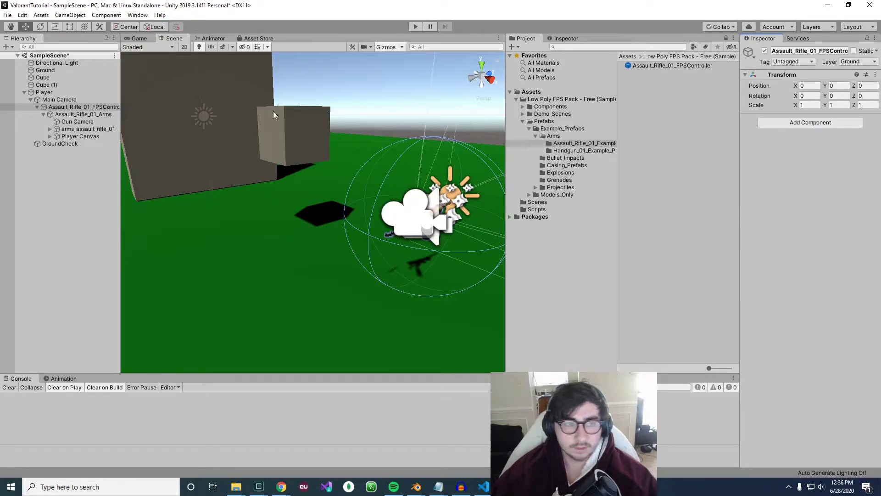
# Step: Delete the Gun Camera object from under Assault_Rifle_01_Arms
pyautogui.click(89, 115)
pyautogui.click(78, 121)
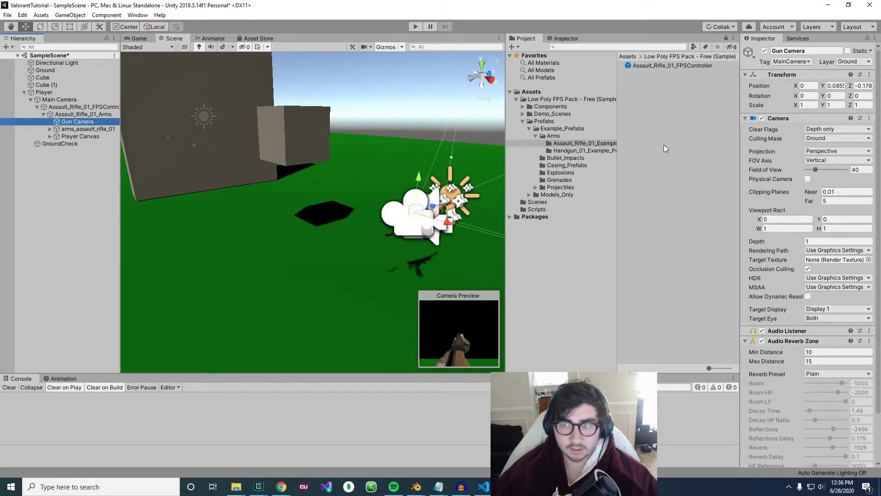
pyautogui.rightClick(88, 122)
pyautogui.click(112, 170)
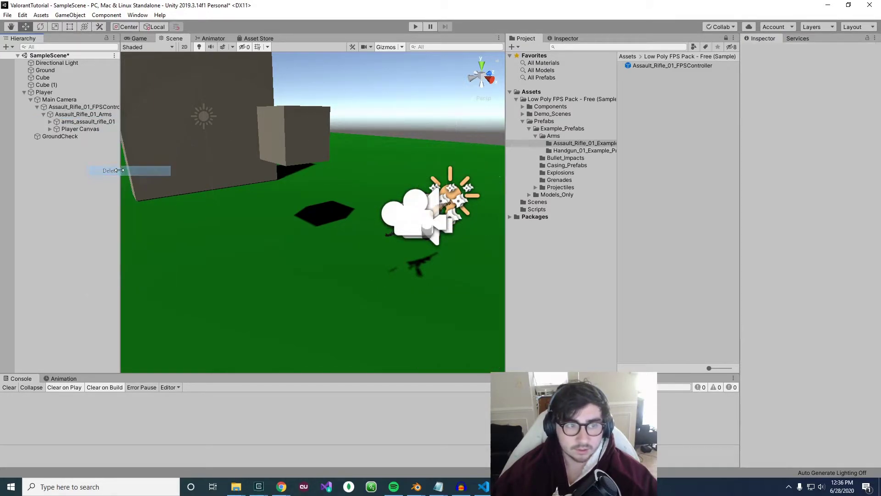
# Step: Delete the Player Canvas object from under Assault_Rifle_01_Arms
pyautogui.click(69, 129)
pyautogui.rightClick(68, 129)
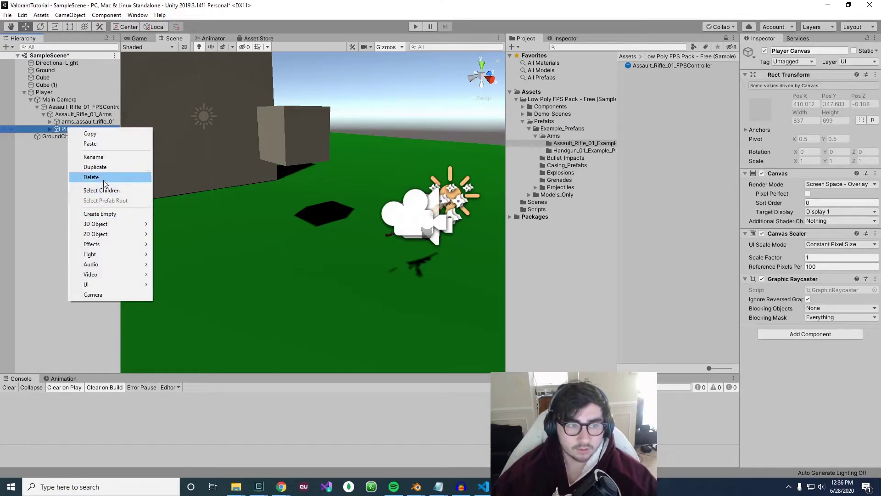
pyautogui.click(102, 177)
# Step: Expand arms_assault_rifle_01 with its Armature and arms children, and delete the camera object under Armature
pyautogui.click(50, 122)
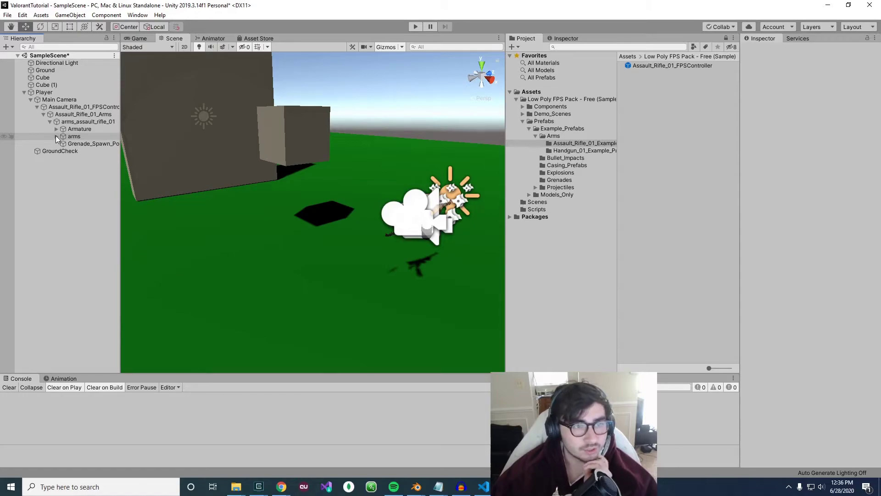
pyautogui.click(56, 136)
pyautogui.click(56, 130)
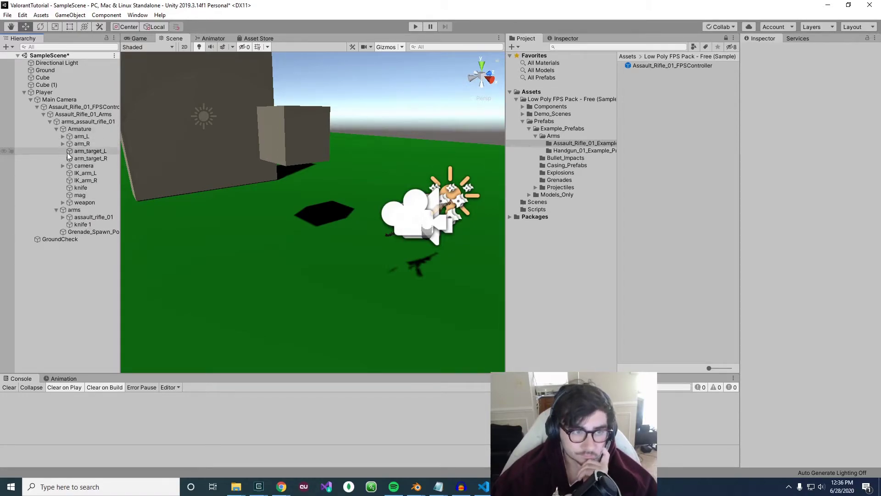
pyautogui.rightClick(87, 165)
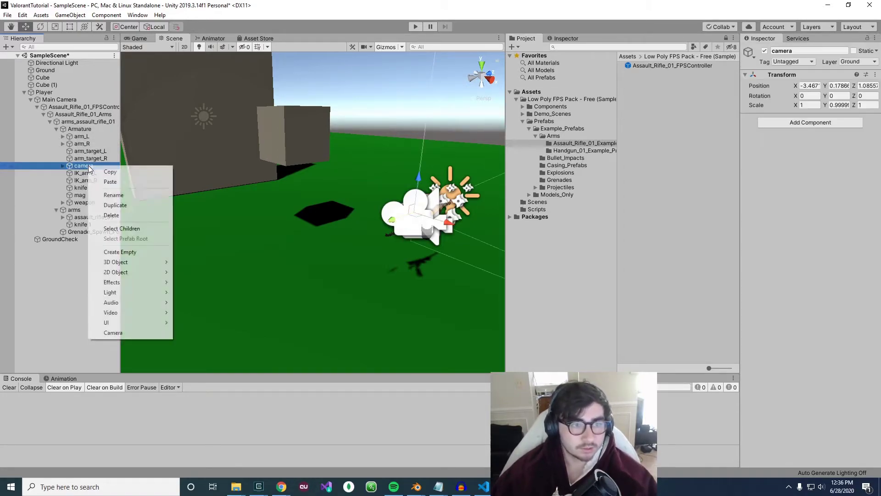
pyautogui.click(111, 215)
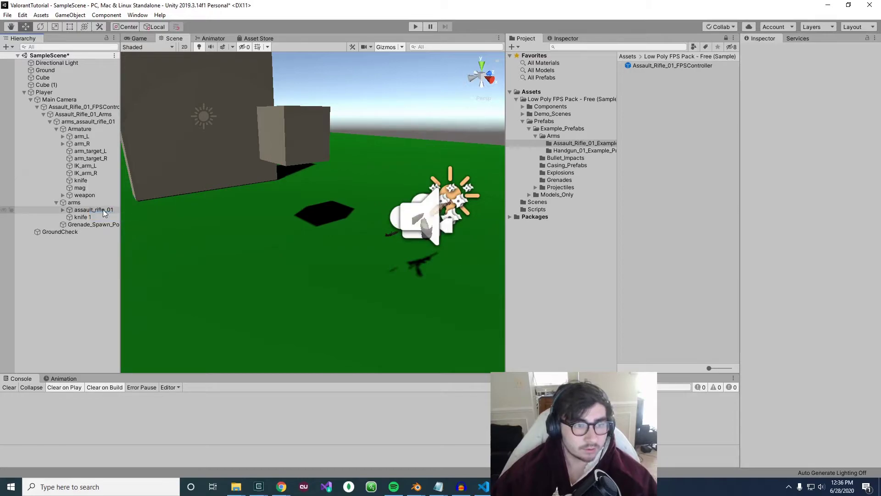
# Step: Delete the Components object from under the Armature's weapon object
pyautogui.click(63, 210)
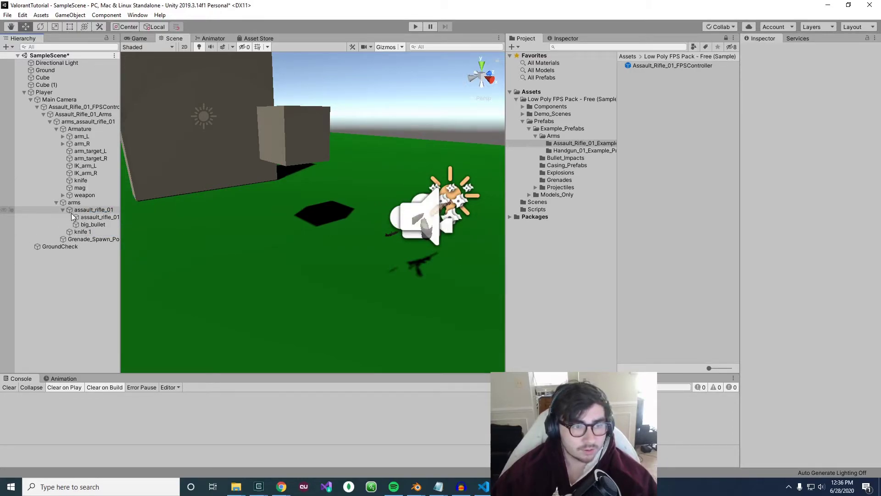
pyautogui.click(63, 210)
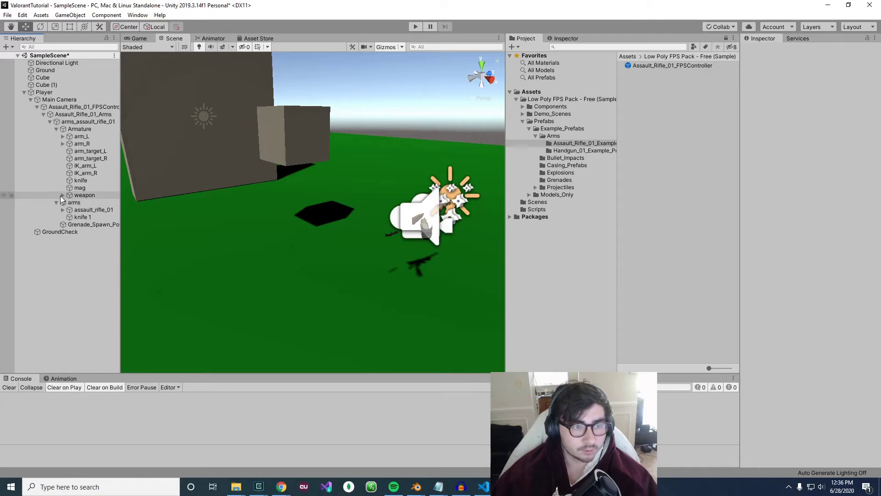
pyautogui.click(62, 195)
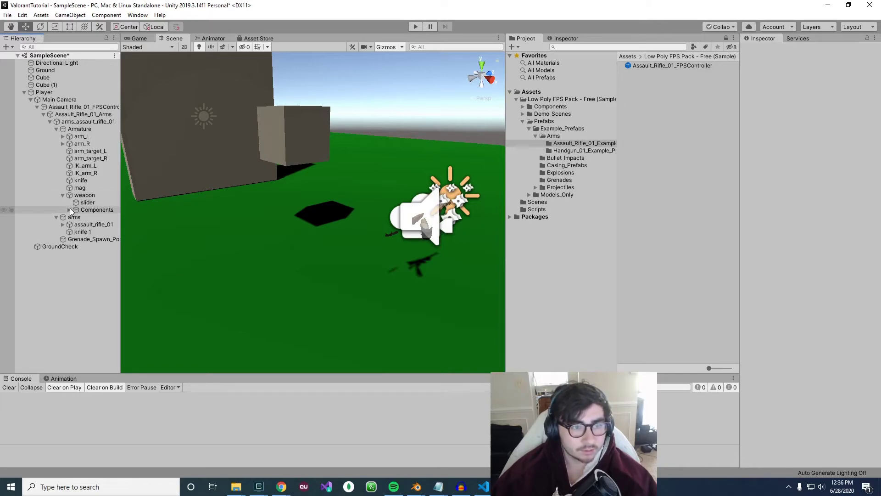
pyautogui.click(70, 210)
pyautogui.click(81, 209)
pyautogui.rightClick(82, 210)
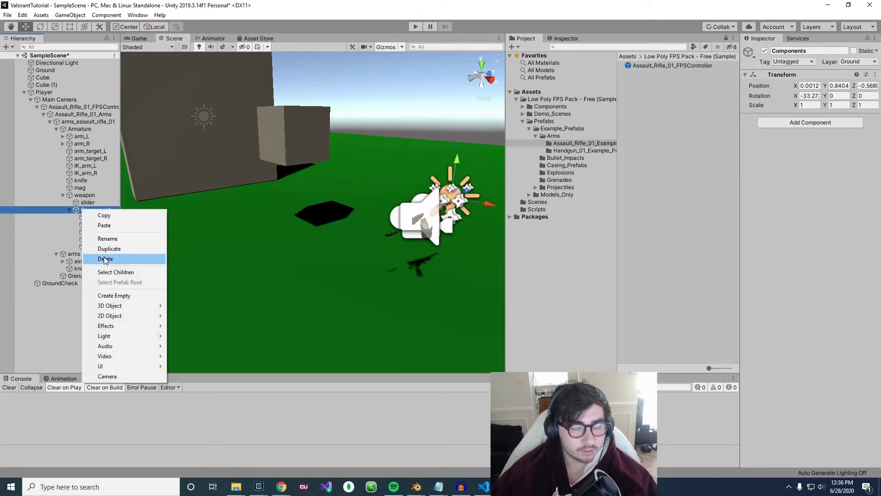
pyautogui.click(104, 258)
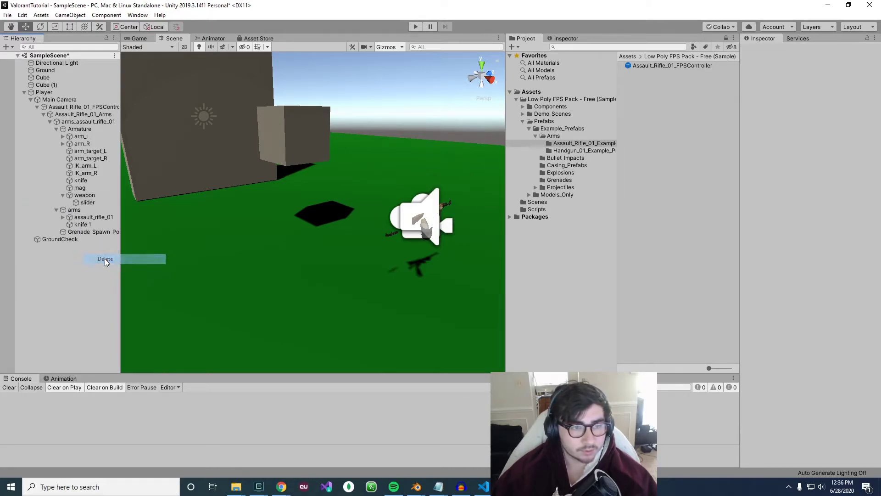
# Step: Play-test the scene and trace the console error to its source object in the hierarchy
pyautogui.click(414, 27)
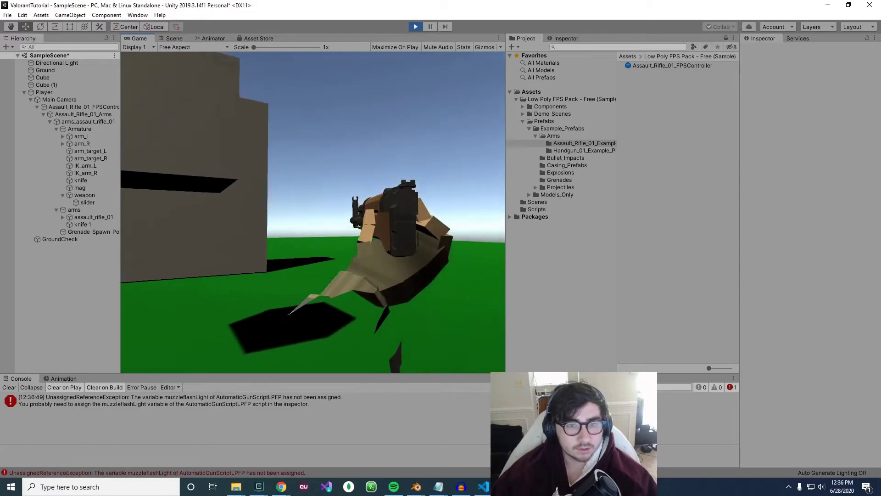
pyautogui.press('Escape')
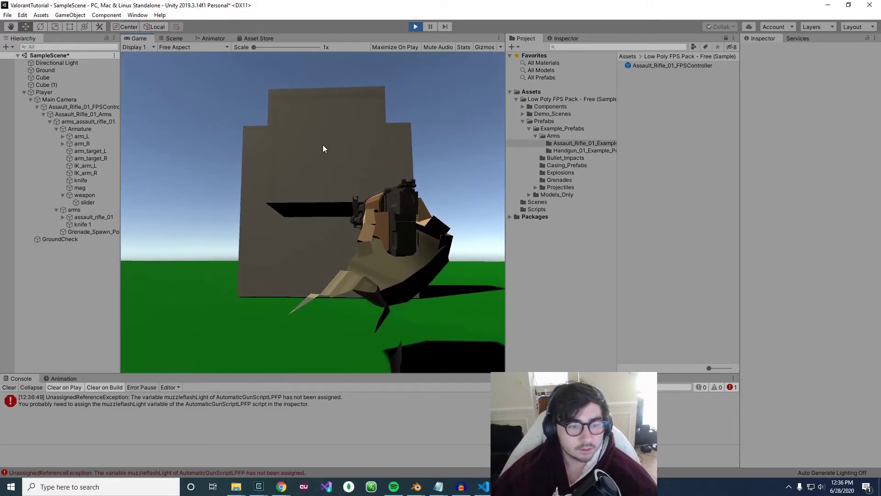
pyautogui.click(198, 406)
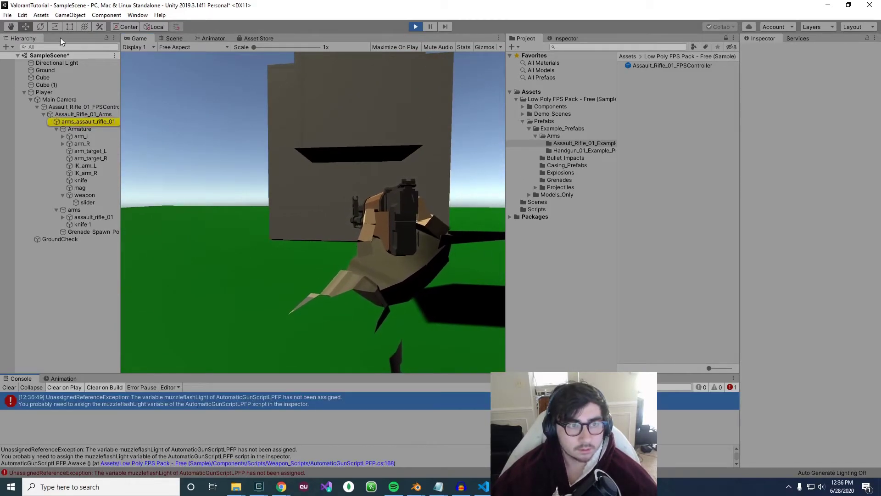
pyautogui.click(83, 122)
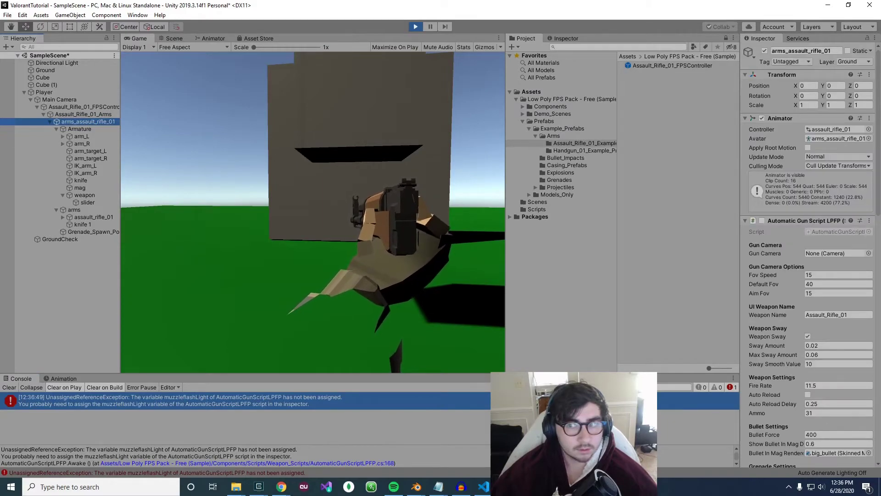
pyautogui.click(416, 26)
# Step: Remove the Automatic Gun Script LPFP and Audio Source components from arms_assault_rifle_01
pyautogui.click(106, 123)
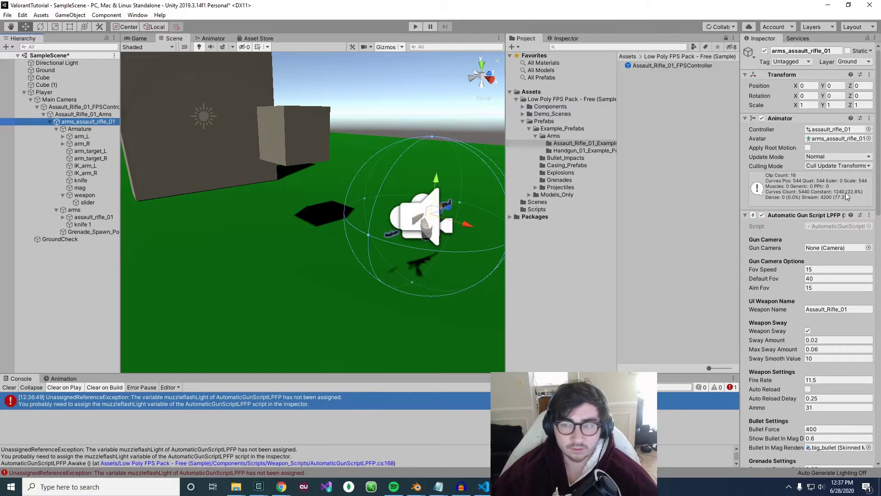
pyautogui.scroll(-5, 794, 172)
pyautogui.scroll(4, 794, 171)
pyautogui.rightClick(787, 134)
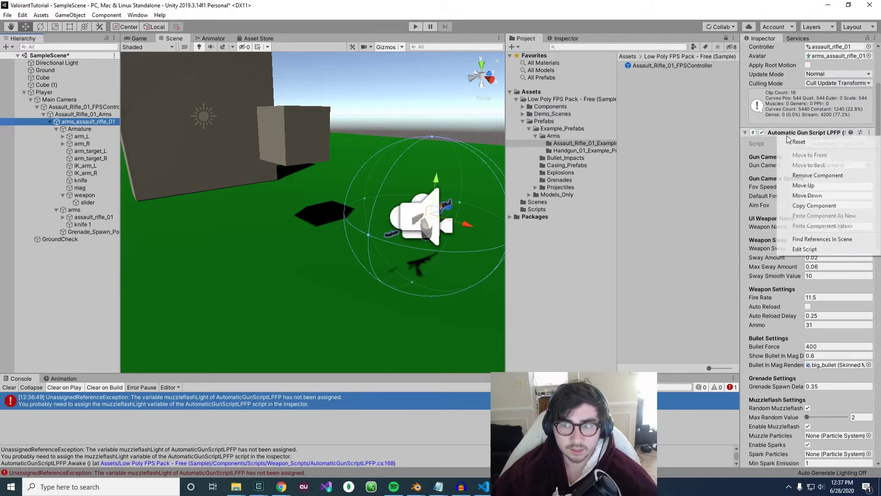
pyautogui.click(790, 175)
pyautogui.rightClick(788, 134)
pyautogui.click(789, 175)
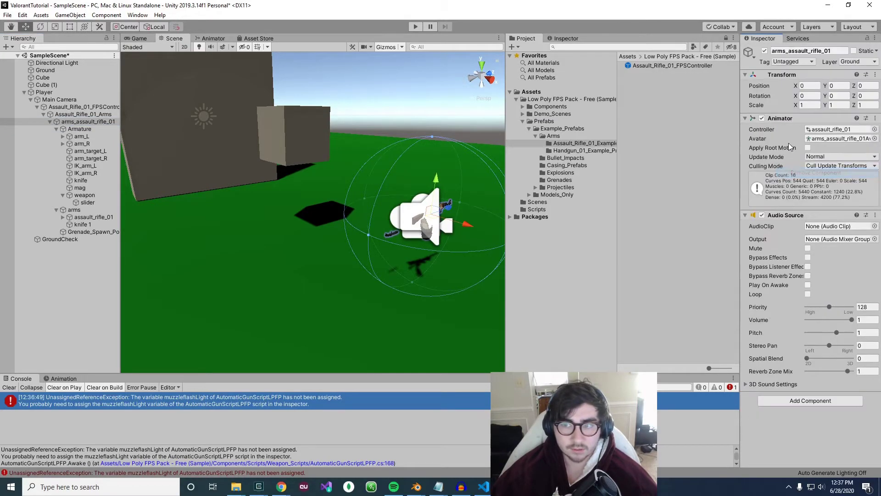
pyautogui.rightClick(788, 214)
pyautogui.click(799, 255)
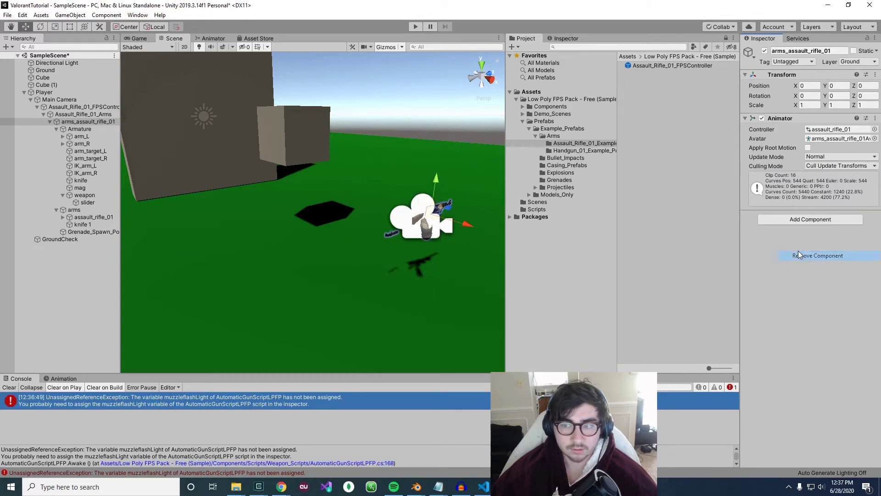
# Step: Play-test the scene to check the console and the rifle's placement in the player's view
pyautogui.click(416, 27)
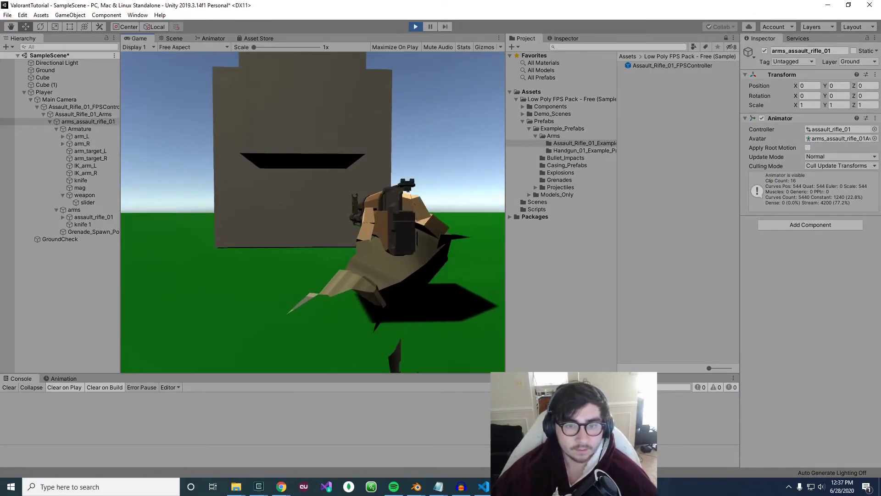
pyautogui.press('a')
pyautogui.press('Escape')
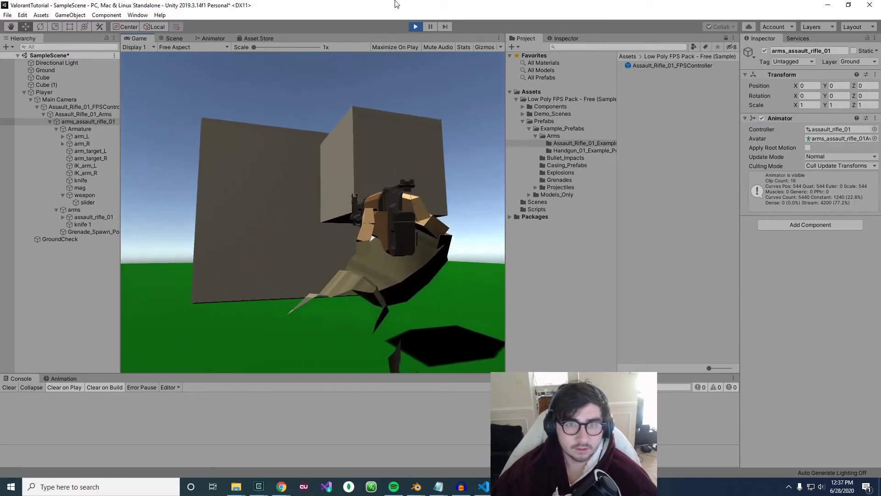
pyautogui.click(415, 27)
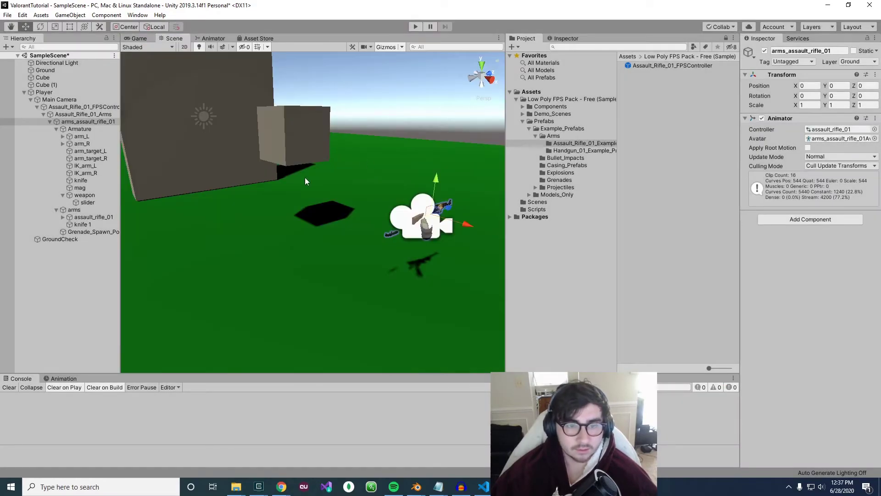
# Step: Set the position of Assault_Rifle_01_FPSController to X 0.2, Y -0.204, Z 0.321
pyautogui.click(74, 107)
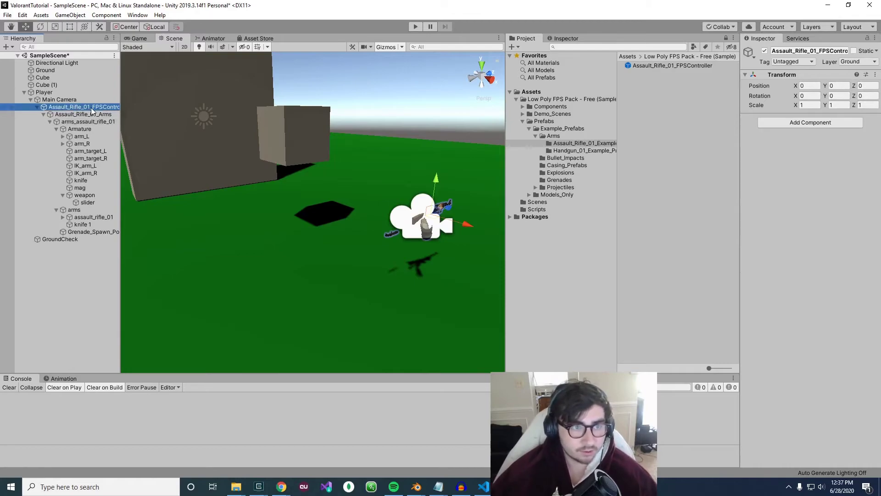
pyautogui.click(809, 86)
pyautogui.write('0.2')
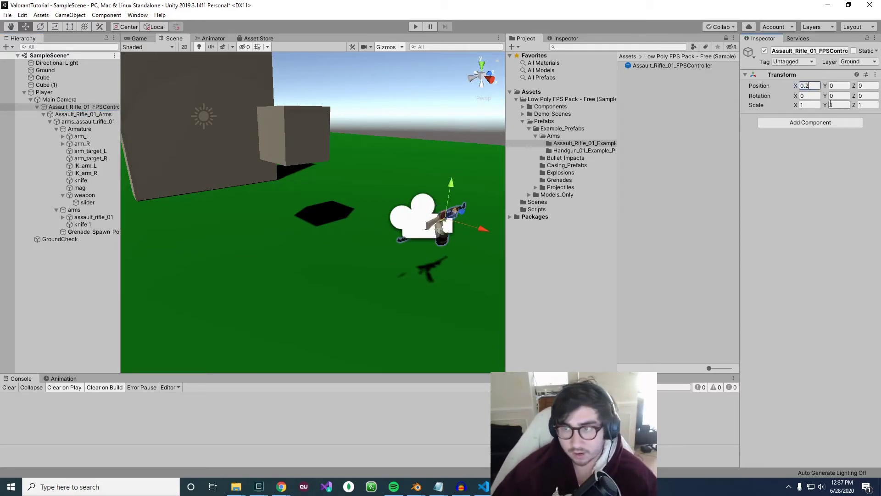
pyautogui.click(841, 86)
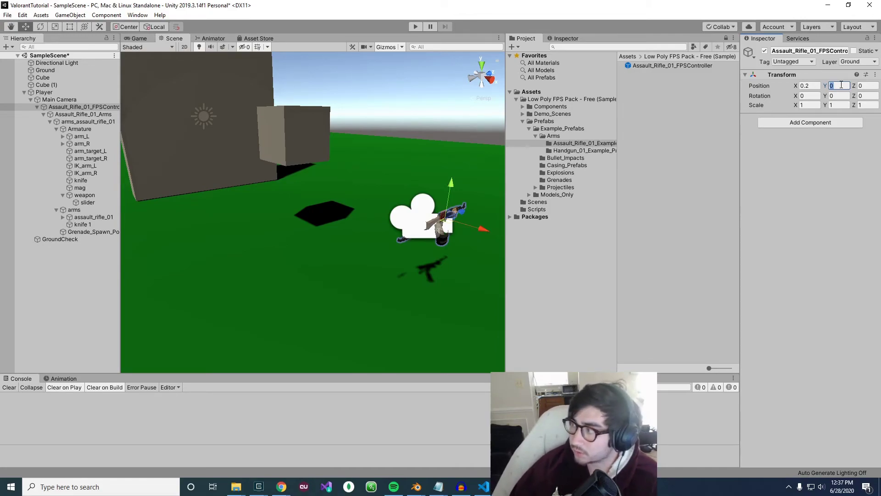
pyautogui.write('.204')
pyautogui.press('Tab')
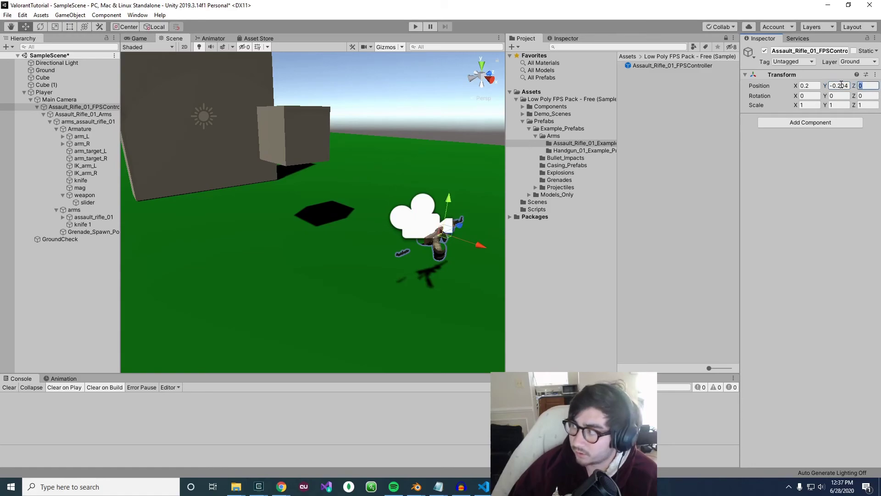
pyautogui.write('0.321')
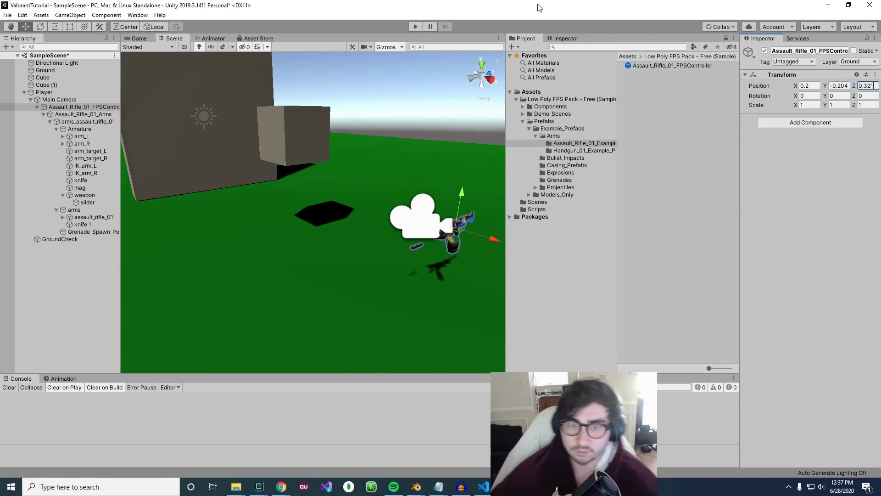
# Step: Run the game and move the player around to check the repositioned rifle, then stop play mode
pyautogui.click(413, 26)
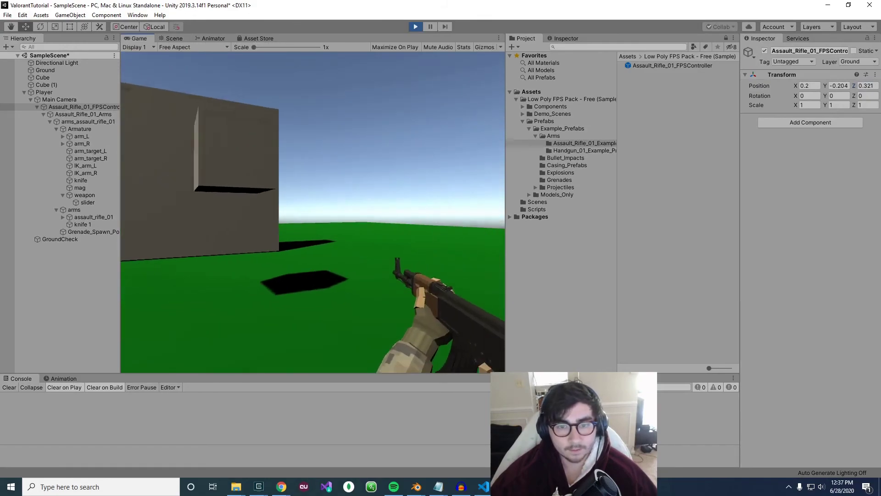
pyautogui.press('a')
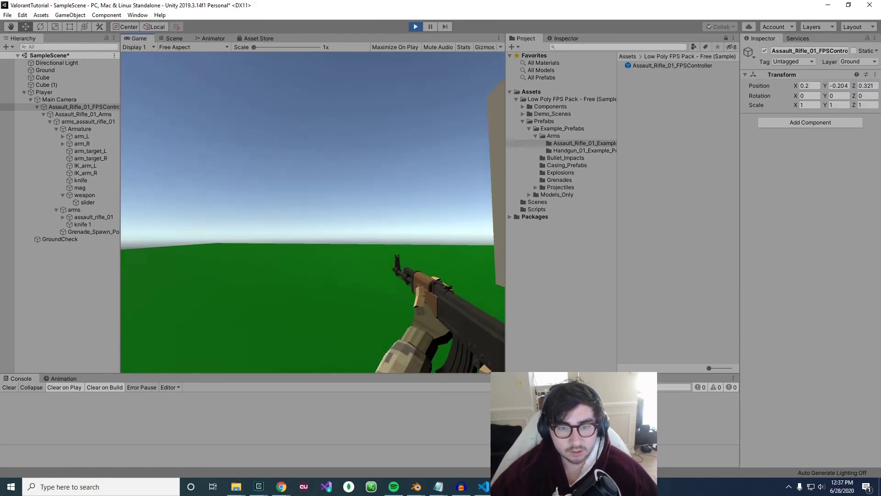
pyautogui.press('w')
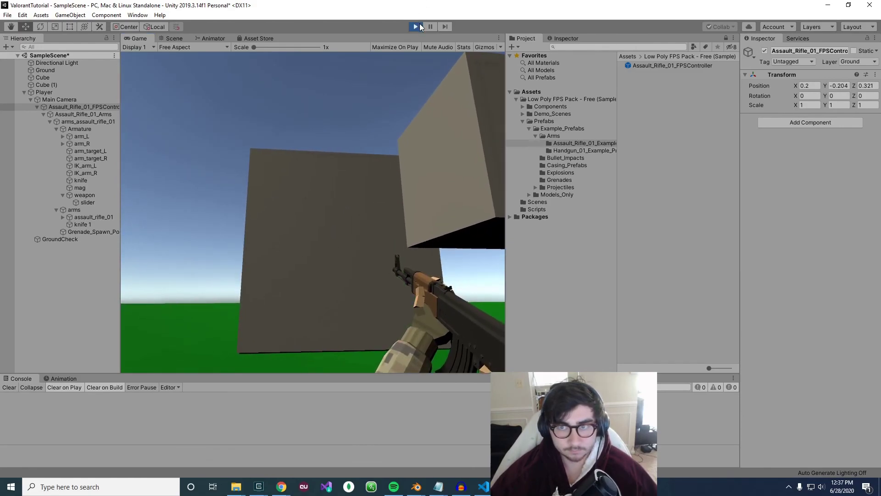
pyautogui.hotkey('ctrl', 'p')
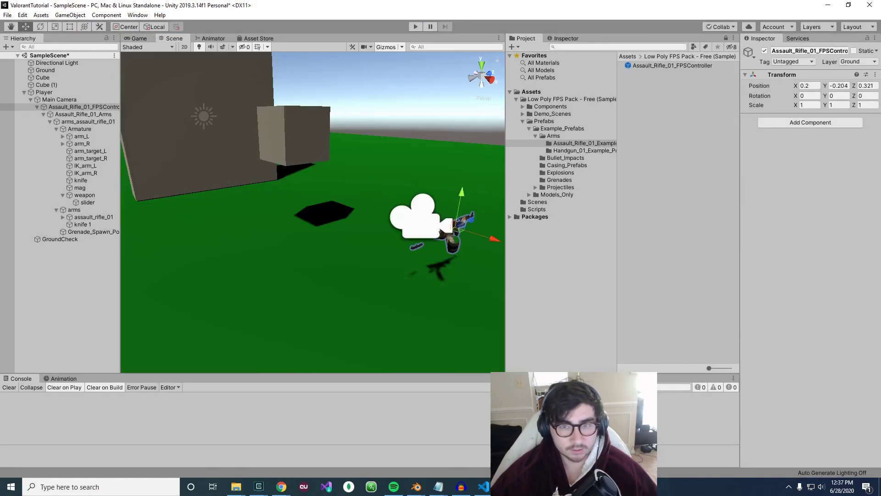